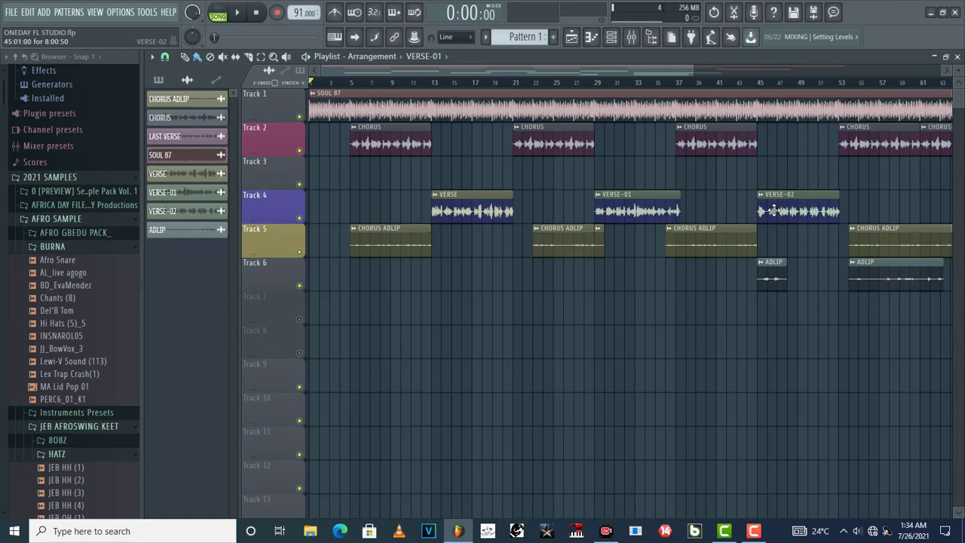
Route the CHORUS ADLIP, CHORUS, LAST VERSE and SOUL 87 channels to mixer tracks 5, 6, 7 and 8.
left_click(612, 37)
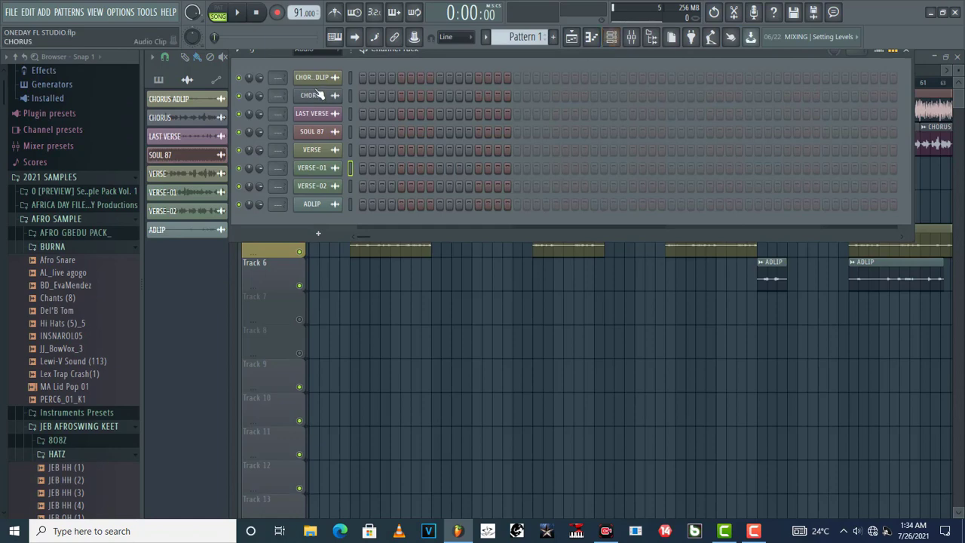
left_click(350, 77)
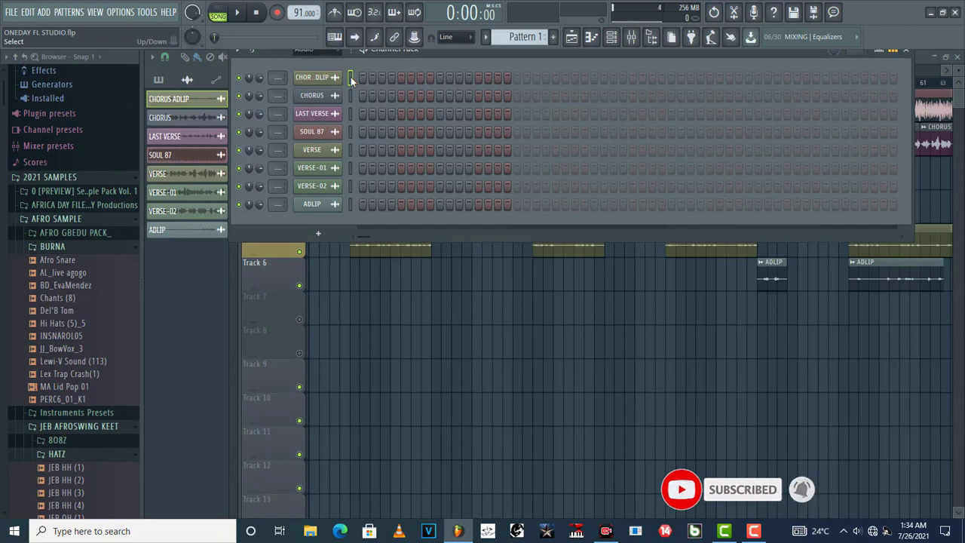
key("ctrl+l")
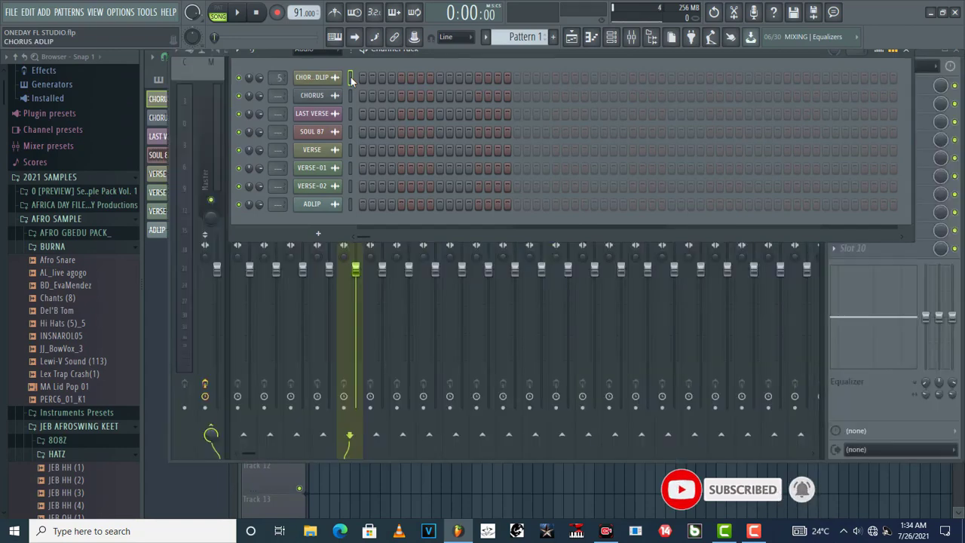
left_click(350, 95)
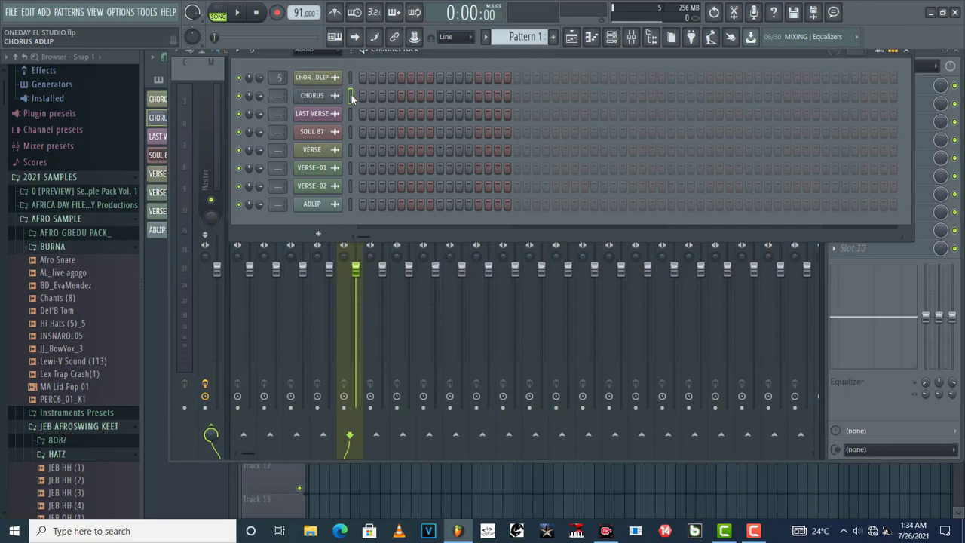
key("ctrl+l")
left_click(350, 114)
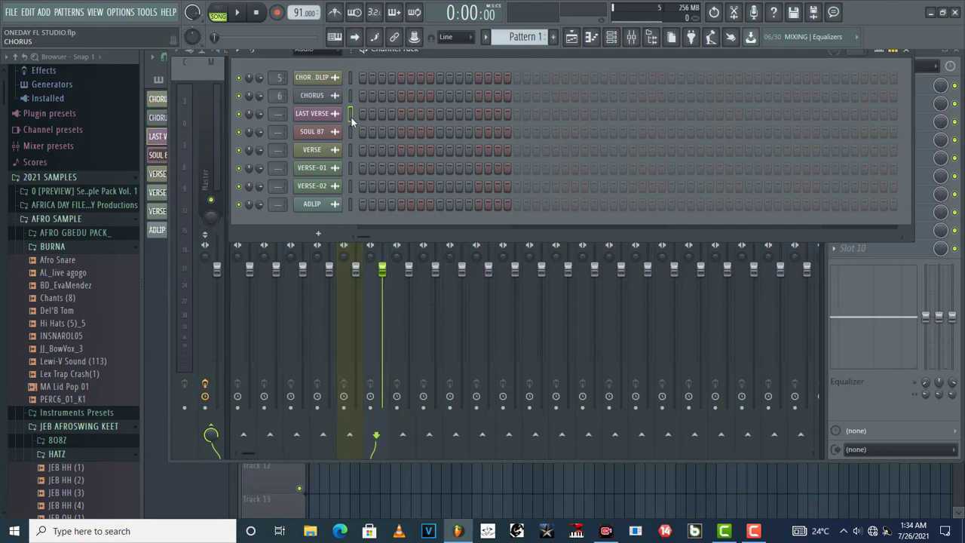
key("ctrl+l")
left_click(349, 132)
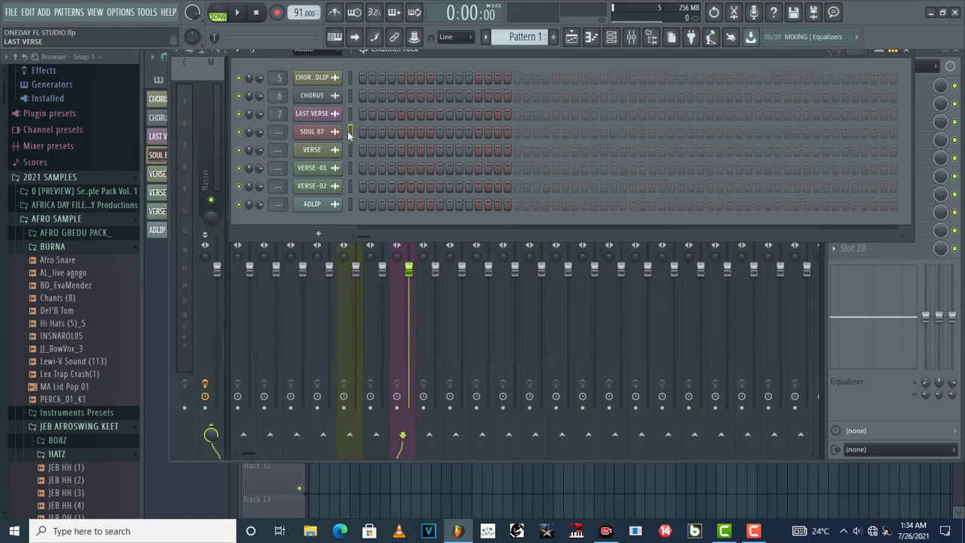
key("ctrl+l")
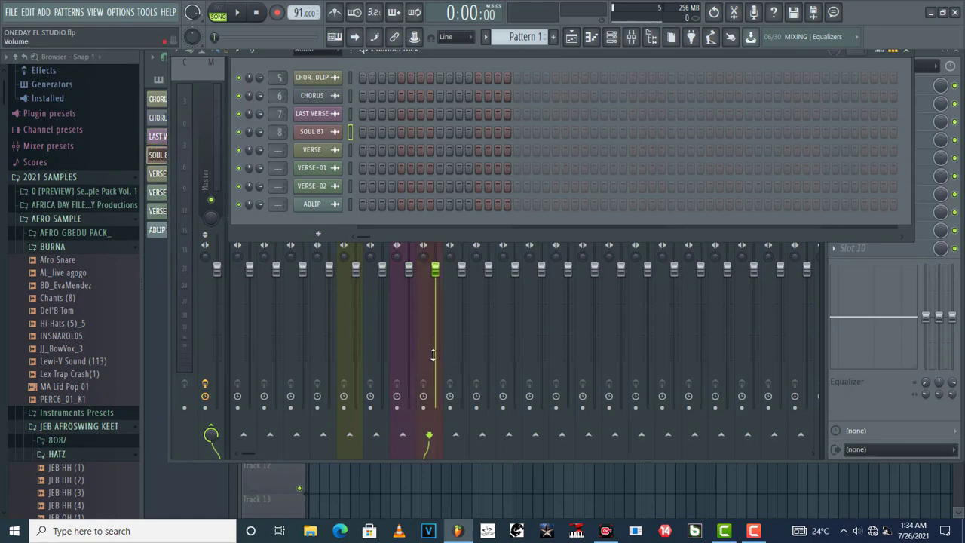
Route the VERSE, VERSE-01, VERSE-02 and ADLIP channels to mixer tracks 9 through 12 and close the channel rack.
left_click(350, 149)
key("ctrl+l")
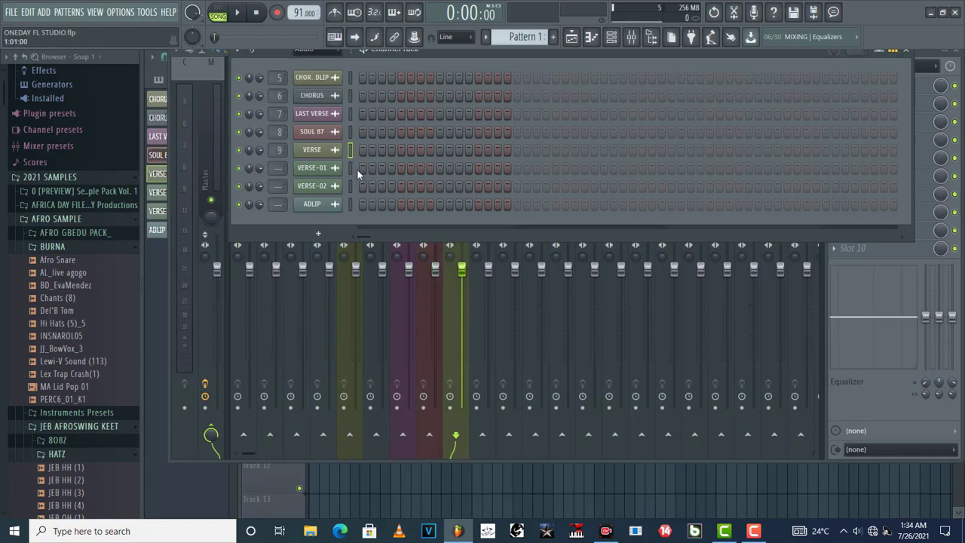
left_click(349, 167)
key("ctrl+s")
key("ctrl+l")
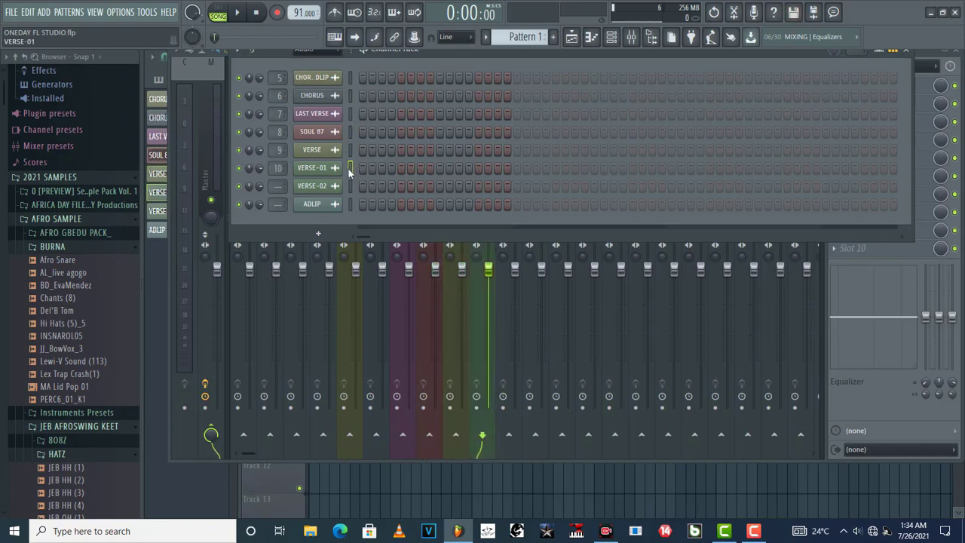
left_click(349, 185)
key("ctrl+l")
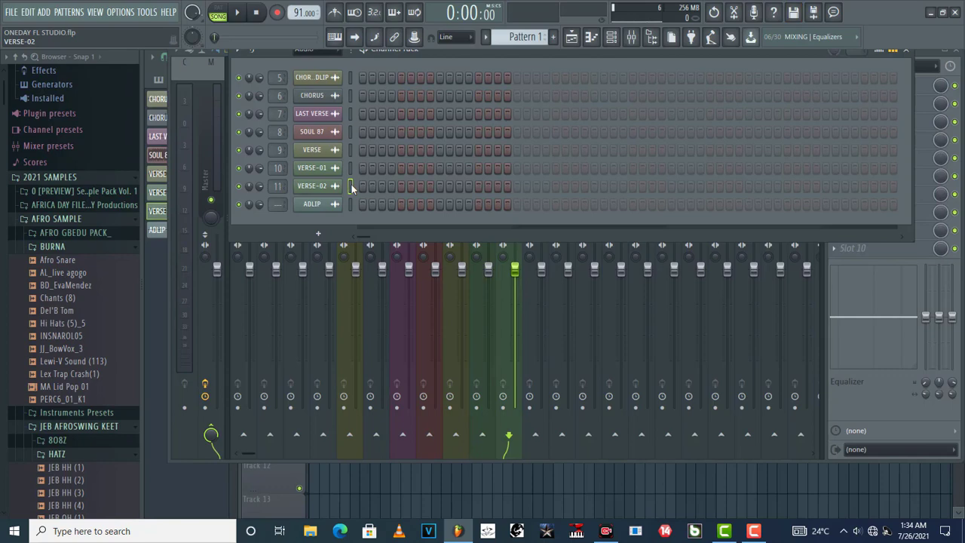
left_click(349, 204)
key("ctrl+l")
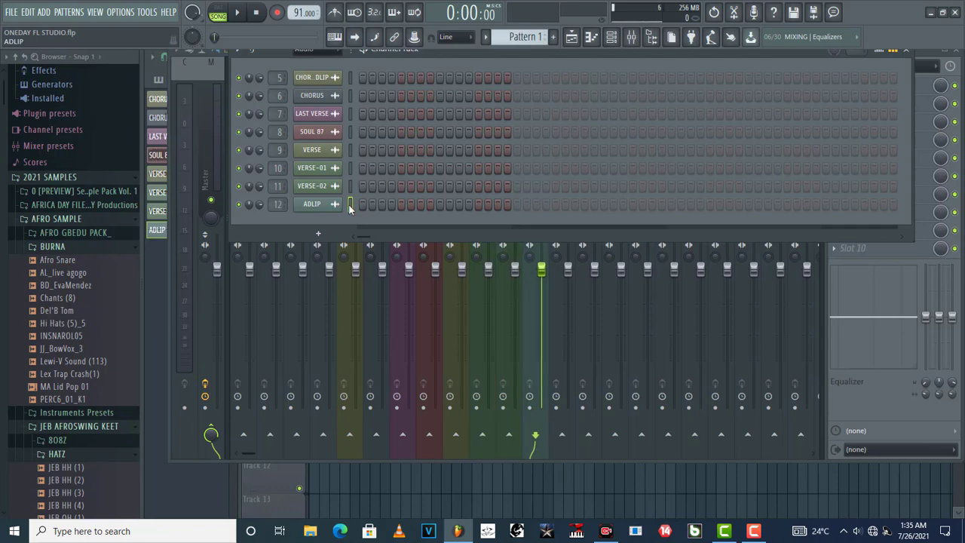
left_click(908, 57)
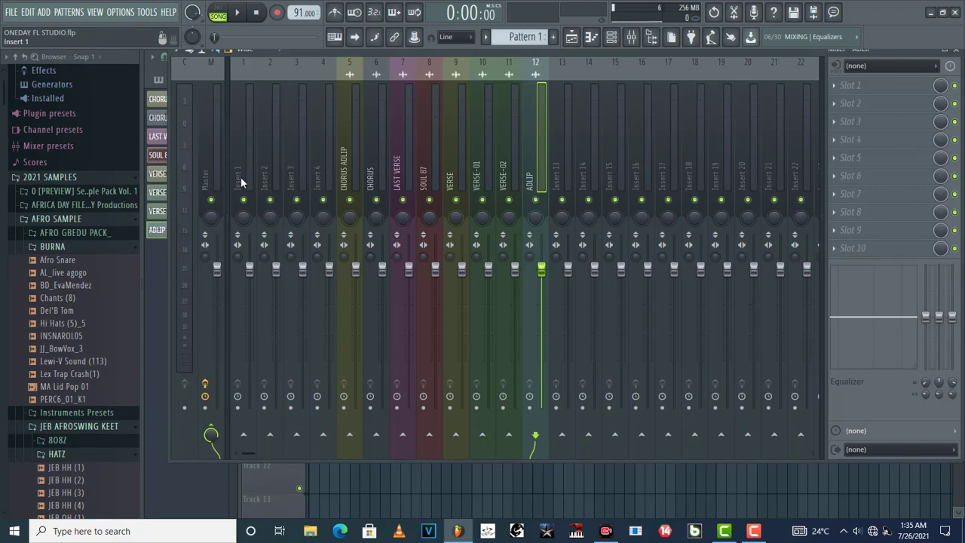
Rename the mixer's Insert 1 track to GROUP 1.
left_click(243, 177)
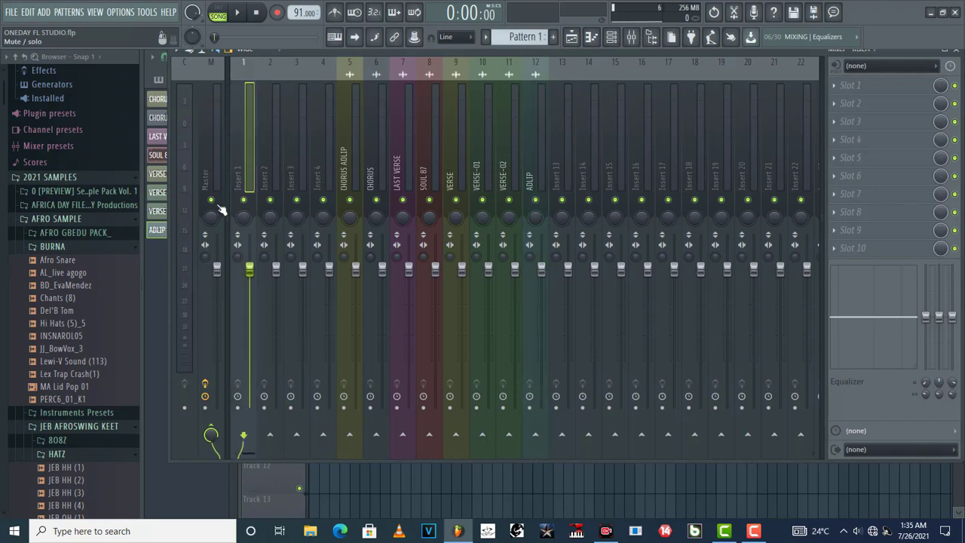
right_click(241, 161)
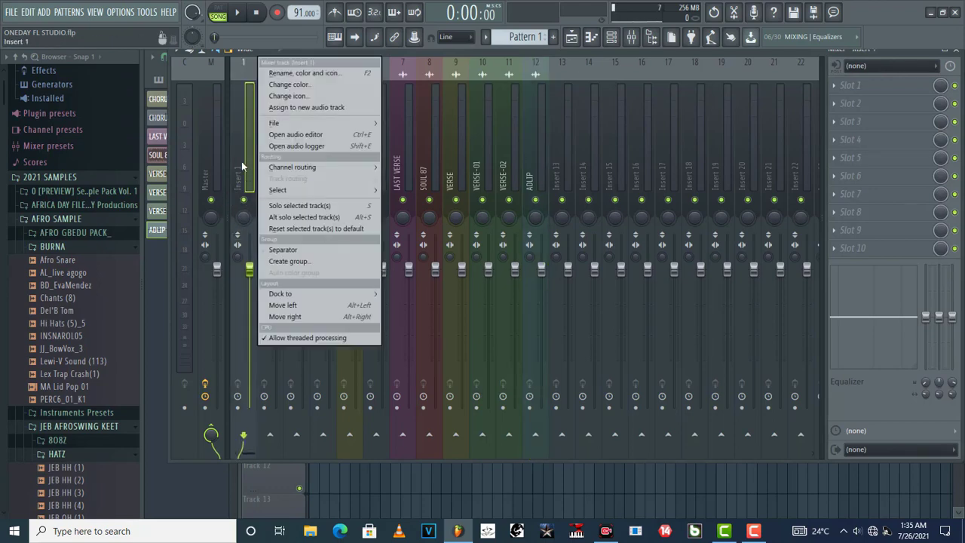
left_click(314, 73)
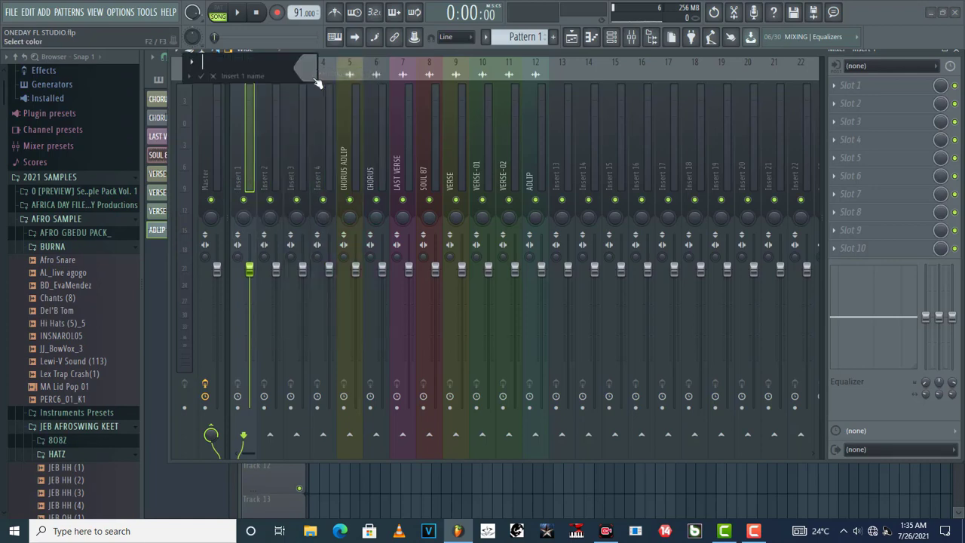
type("GROUP")
key("Return")
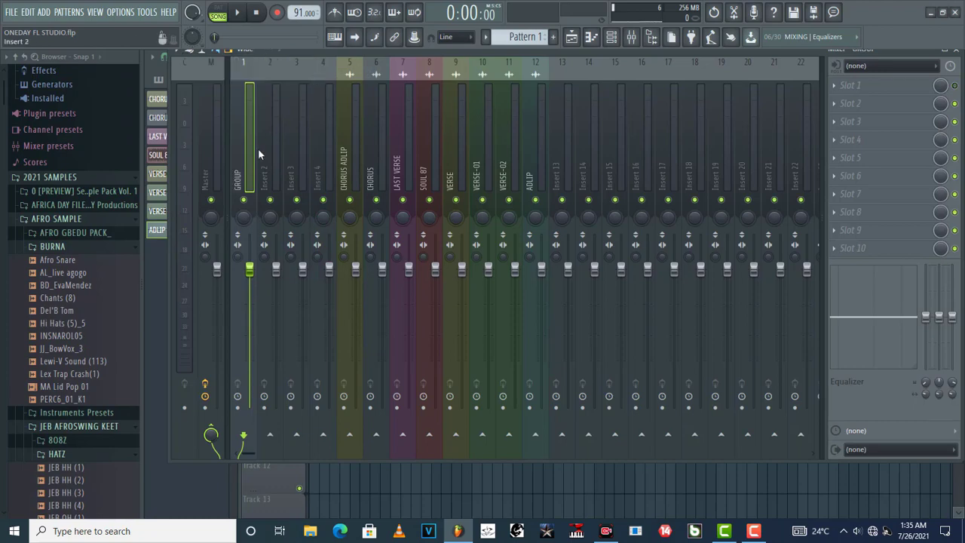
right_click(237, 160)
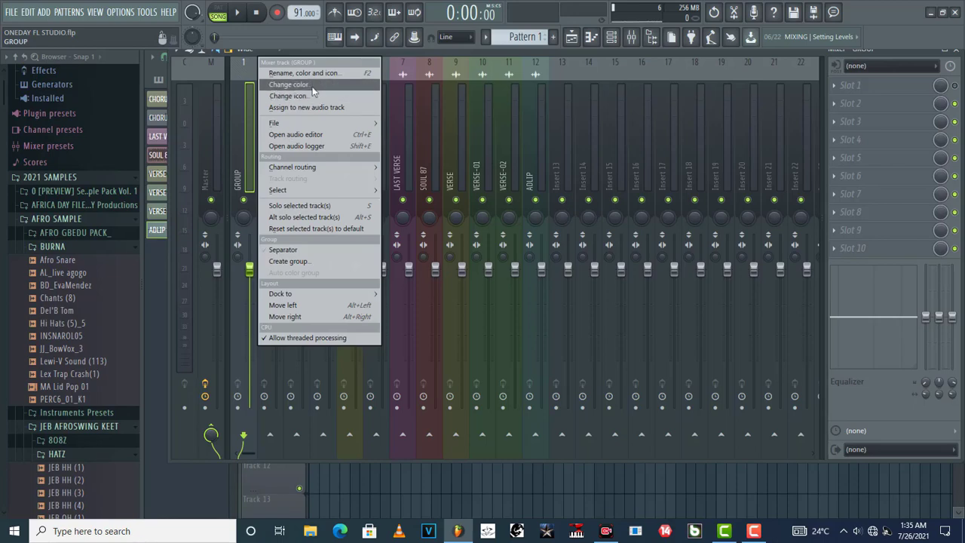
left_click(278, 73)
left_click(267, 64)
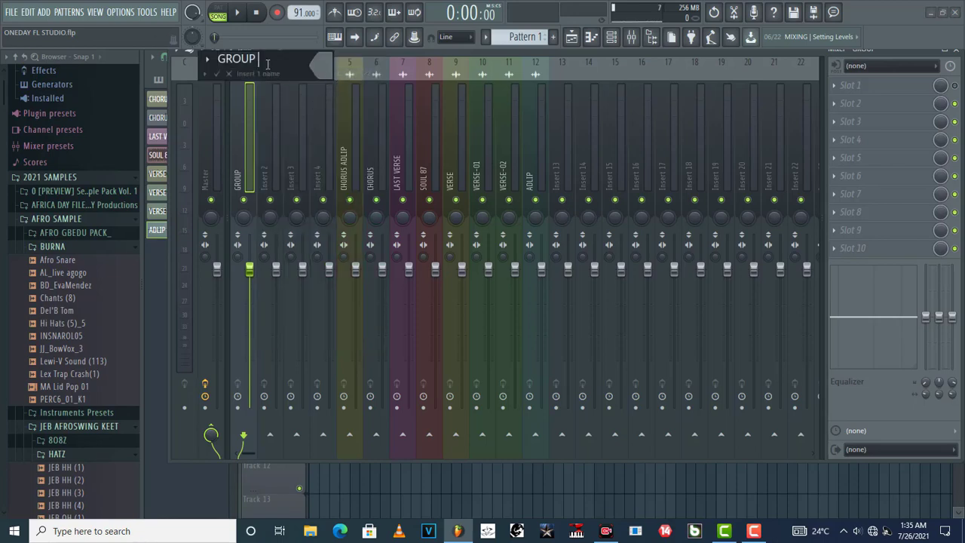
type("1")
key("Return")
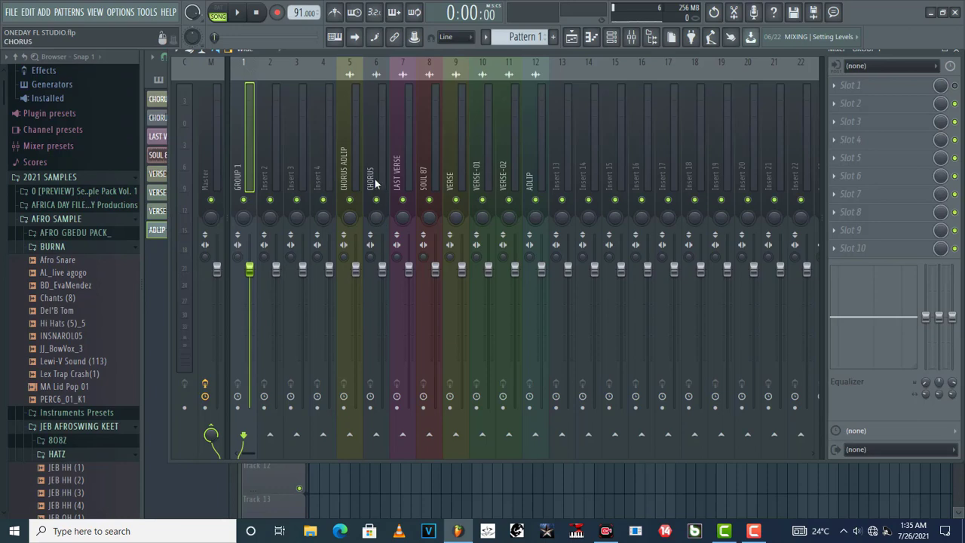
Route the CHORUS mixer track exclusively to the GROUP 1 track.
left_click(372, 151)
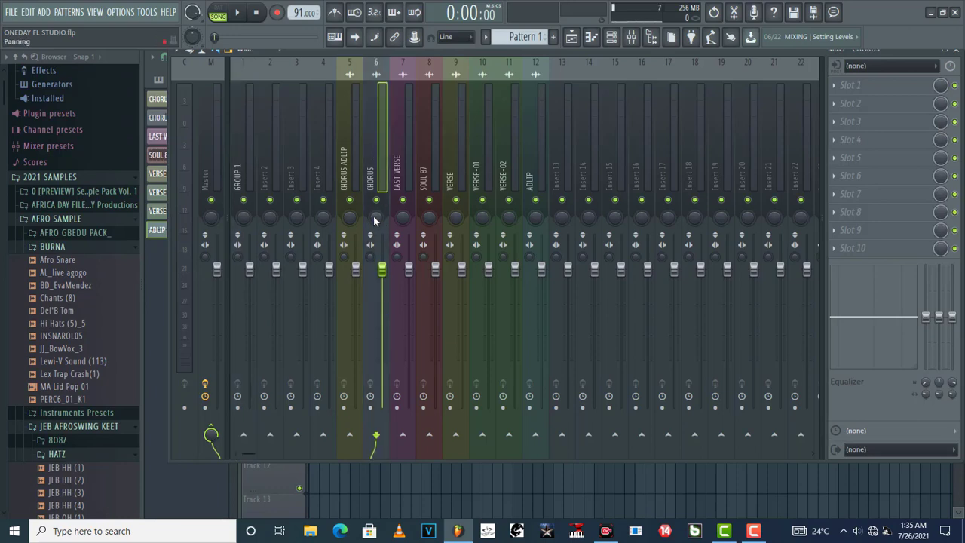
right_click(245, 437)
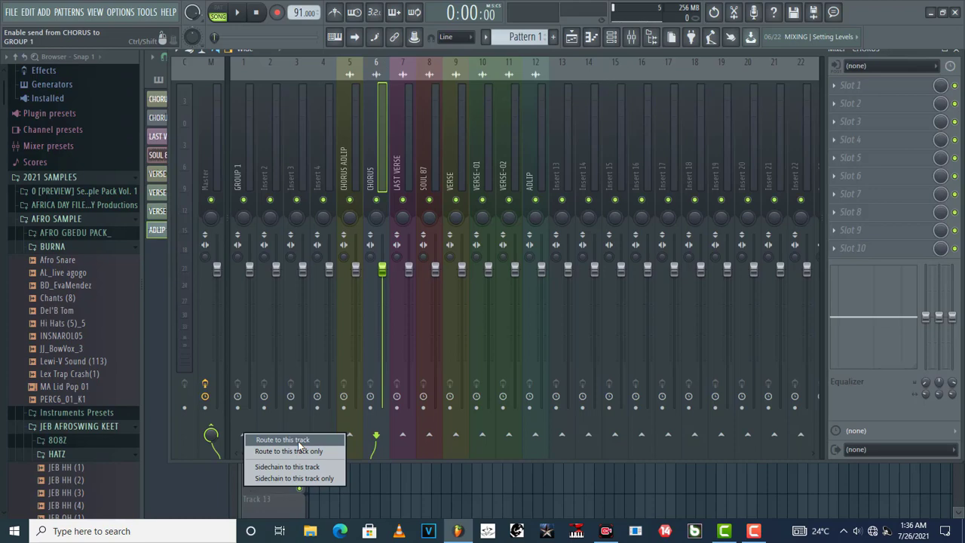
left_click(241, 419)
right_click(247, 444)
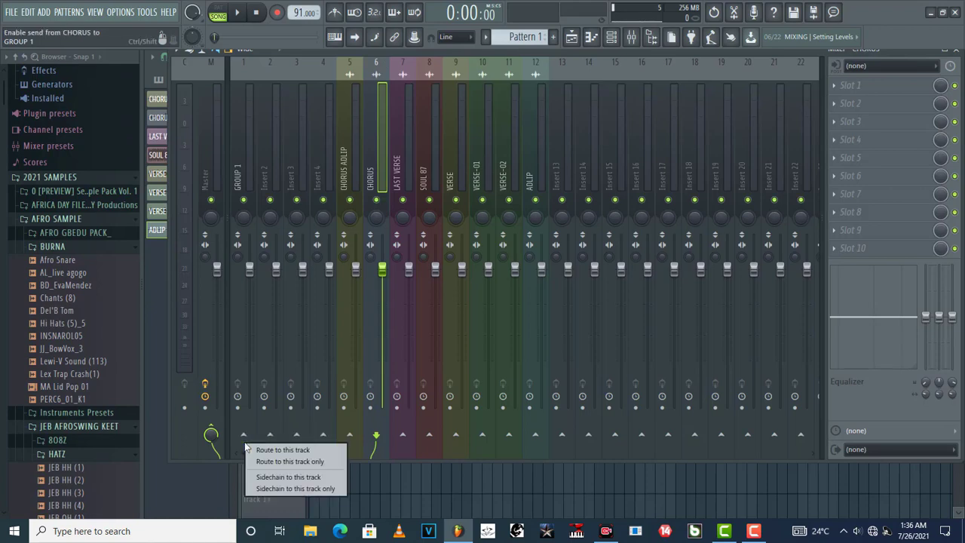
left_click(292, 462)
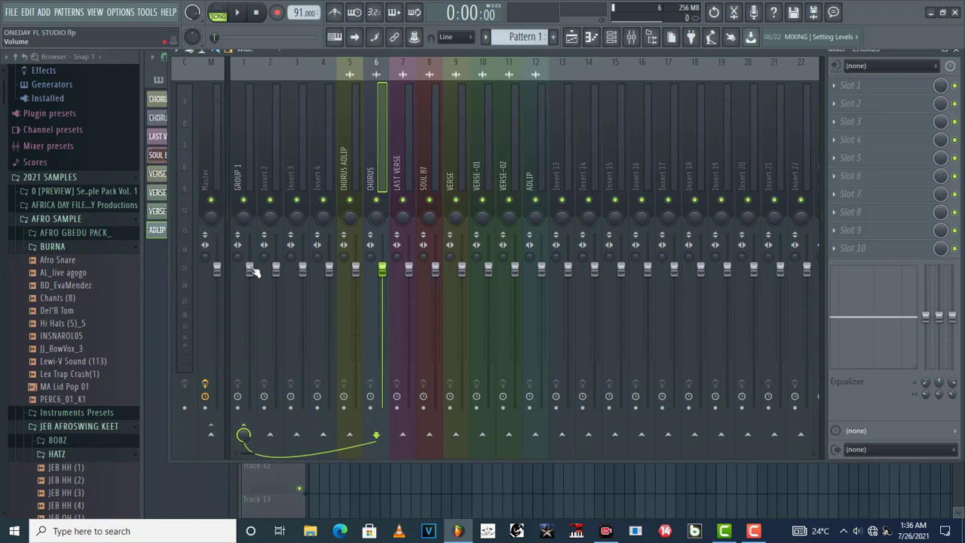
Pull the GROUP 1 volume fader all the way down and mute playlist Track 5 with the chorus adlips.
left_click_drag(250, 269, 250, 405)
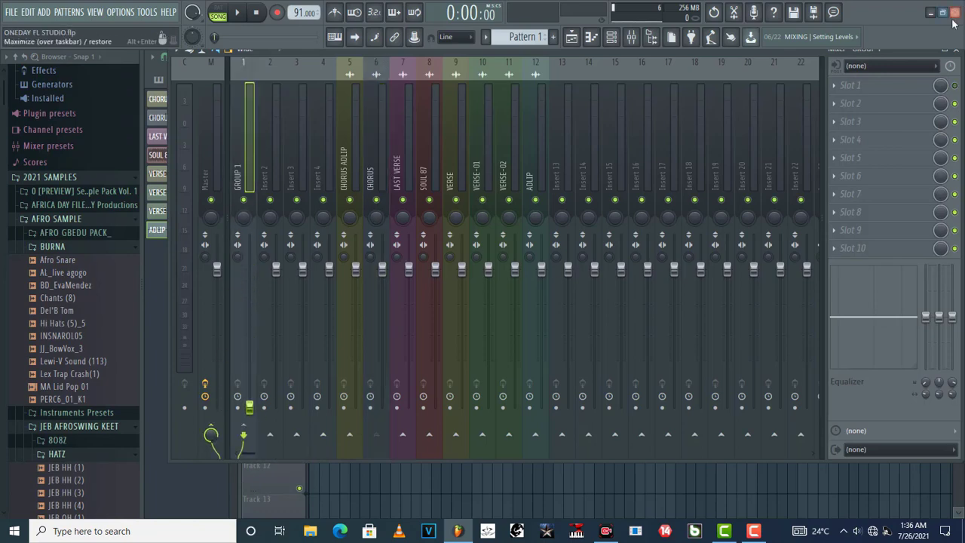
left_click(956, 51)
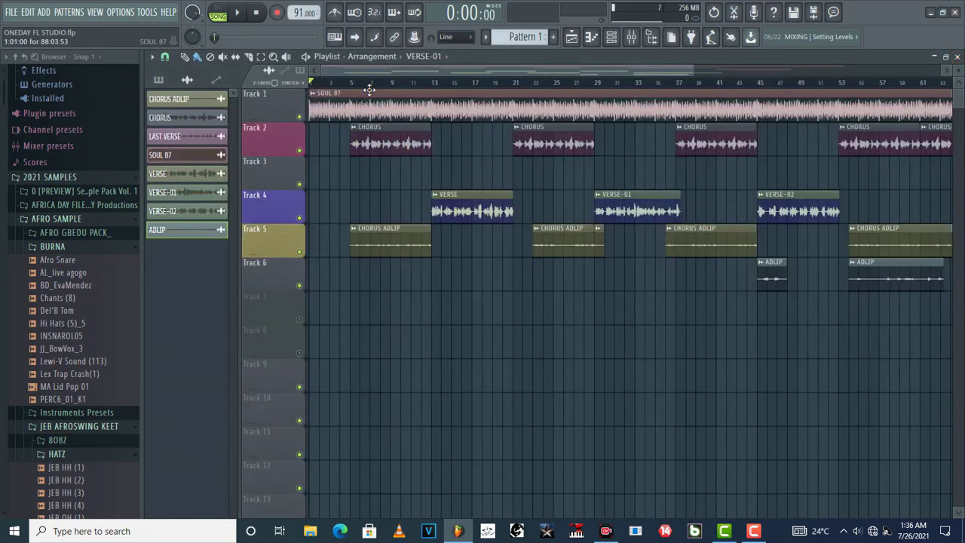
left_click(299, 251)
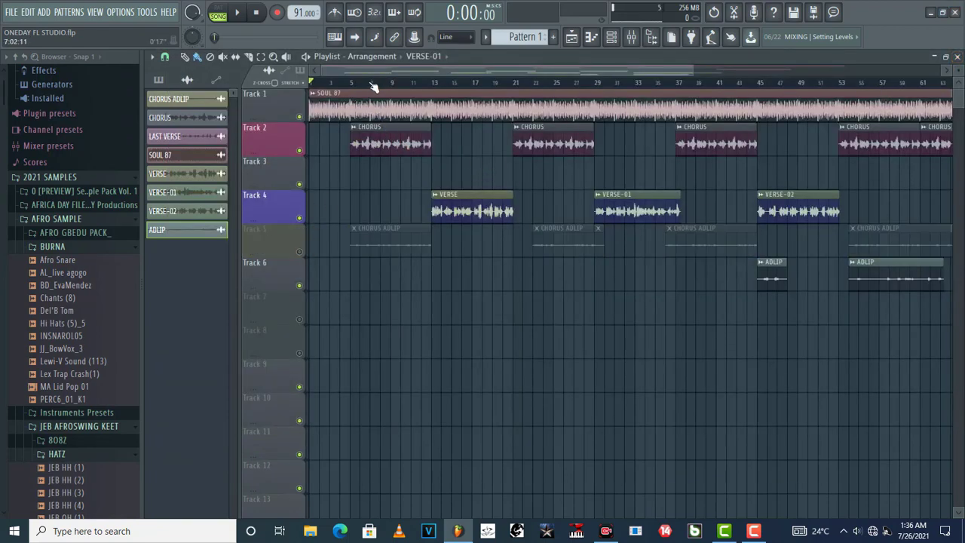
Play the song from around bar 7 and from around bar 24 to listen for the chorus vocals.
left_click(370, 82)
key("space")
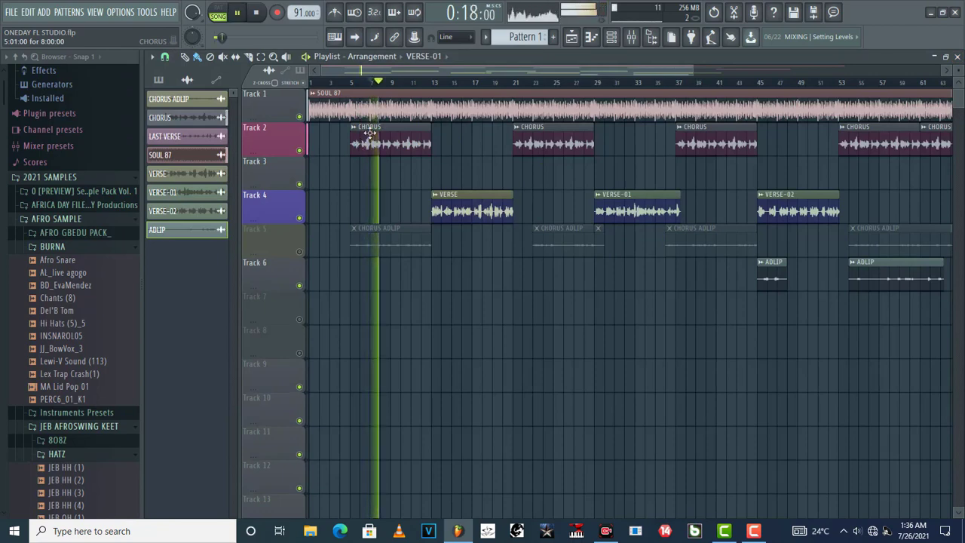
key("space")
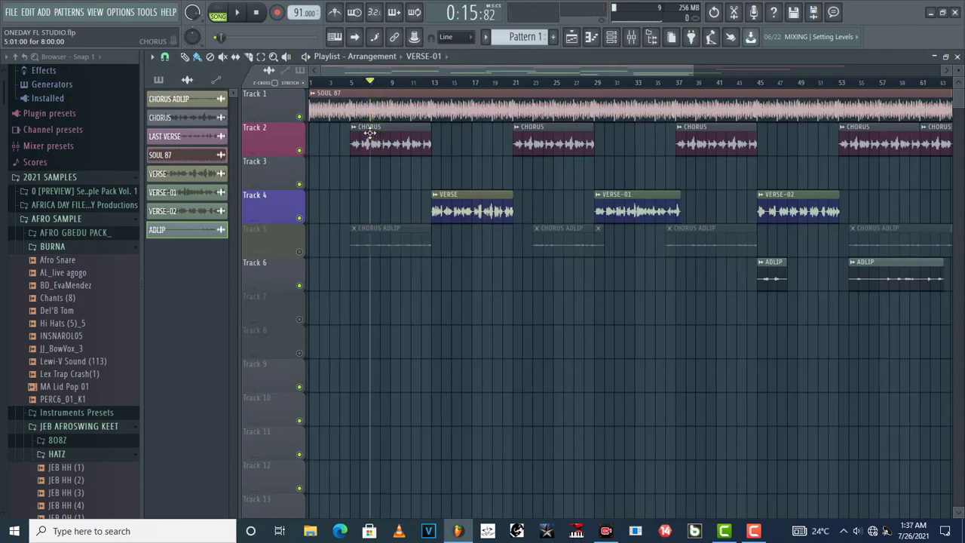
left_click(553, 83)
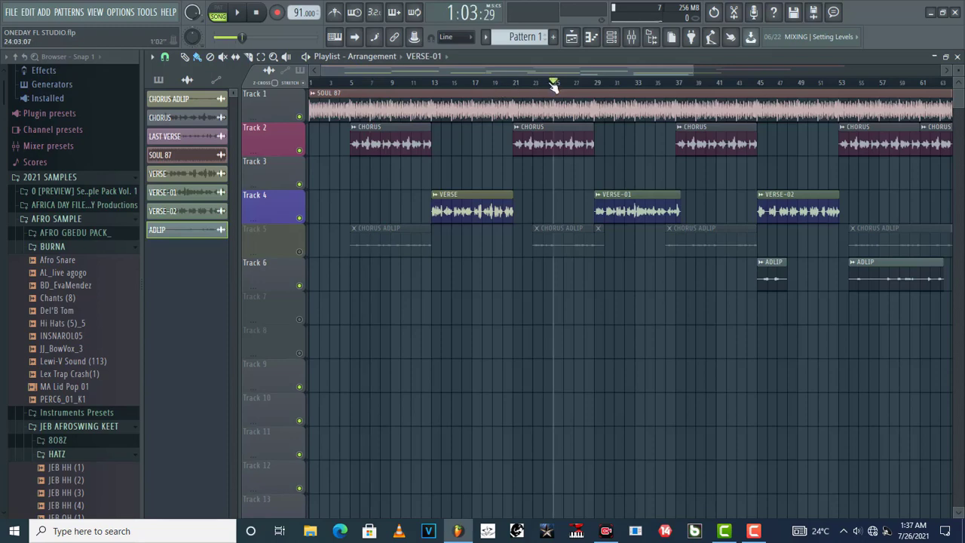
key("space")
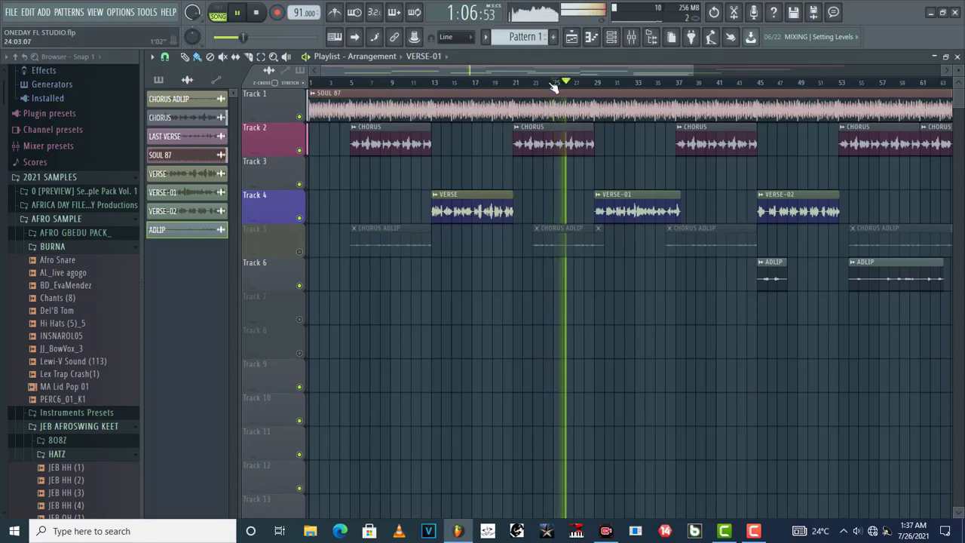
key("space")
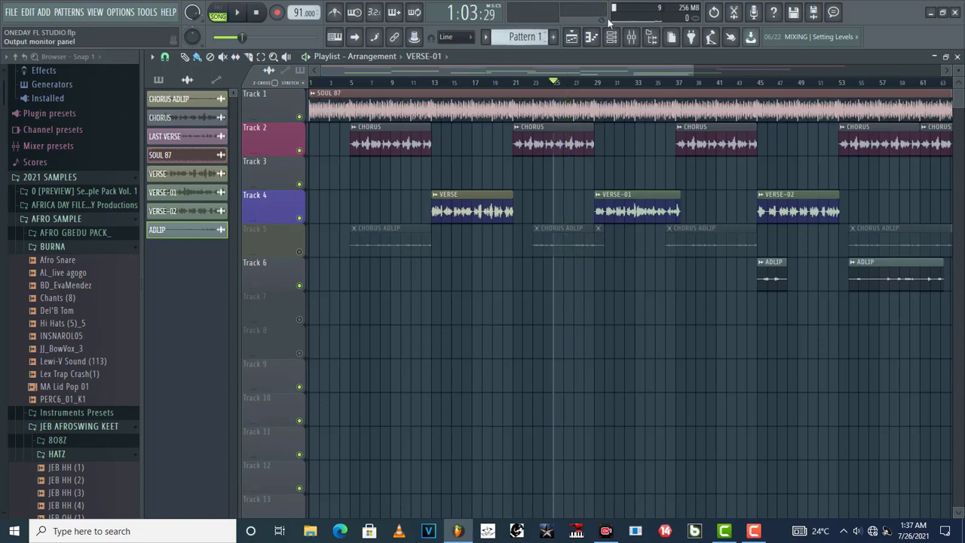
Raise the GROUP 1 volume fader to slightly above its default level and play the chorus around bar 24.
left_click(632, 36)
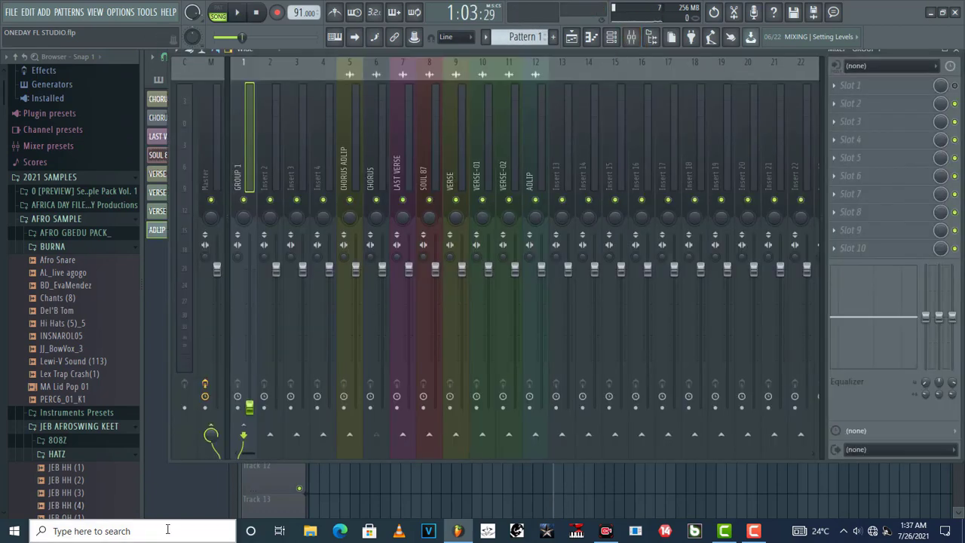
left_click_drag(250, 407, 249, 261)
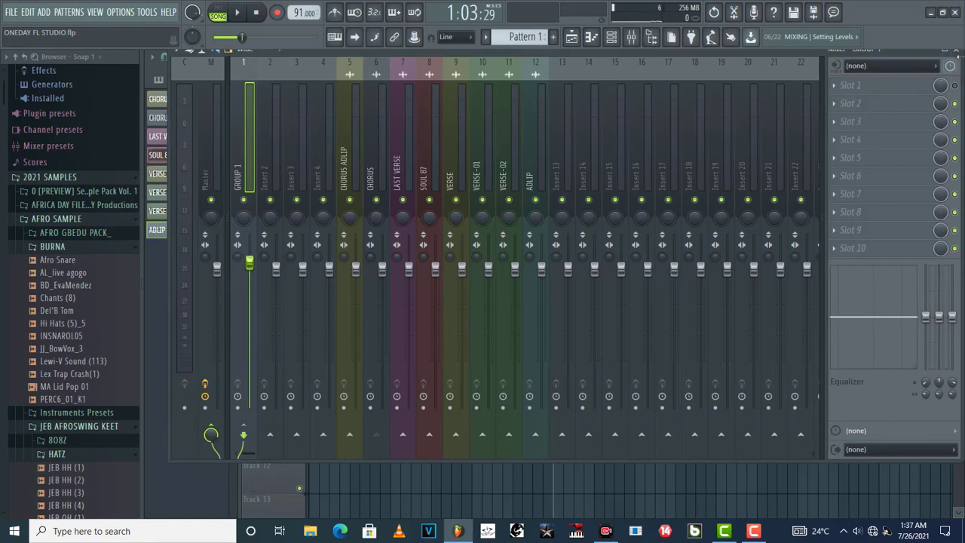
left_click(956, 50)
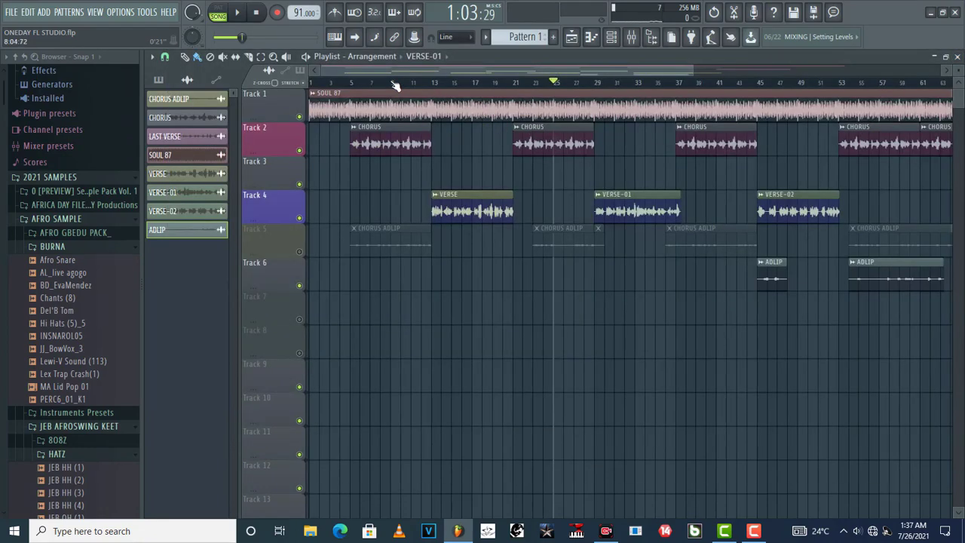
key("space")
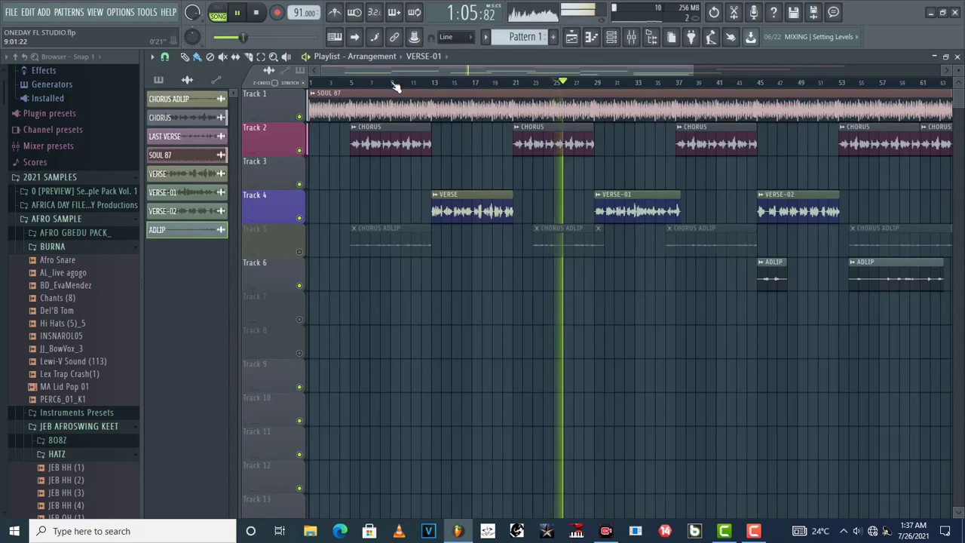
Play the song briefly from around bar 9 to listen to the first chorus.
key("space")
left_click(391, 83)
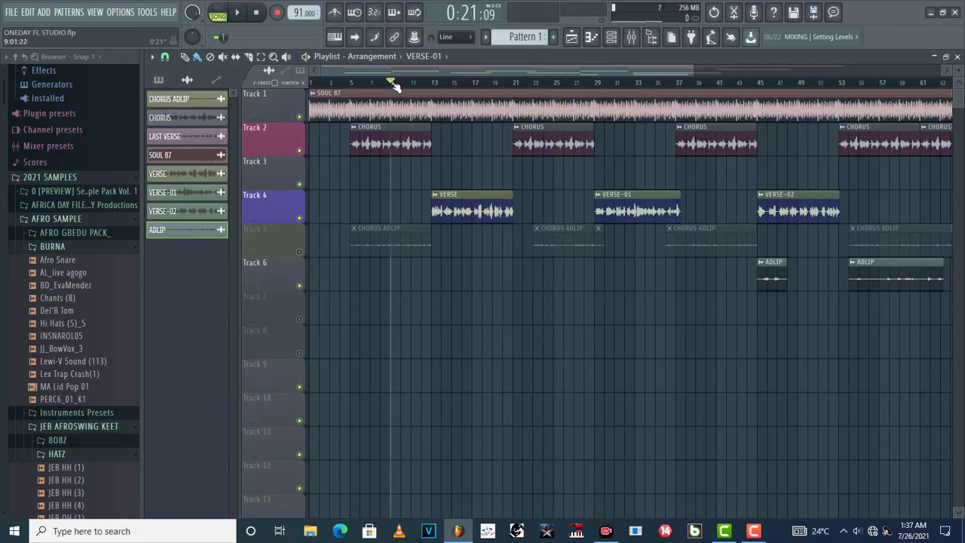
key("space")
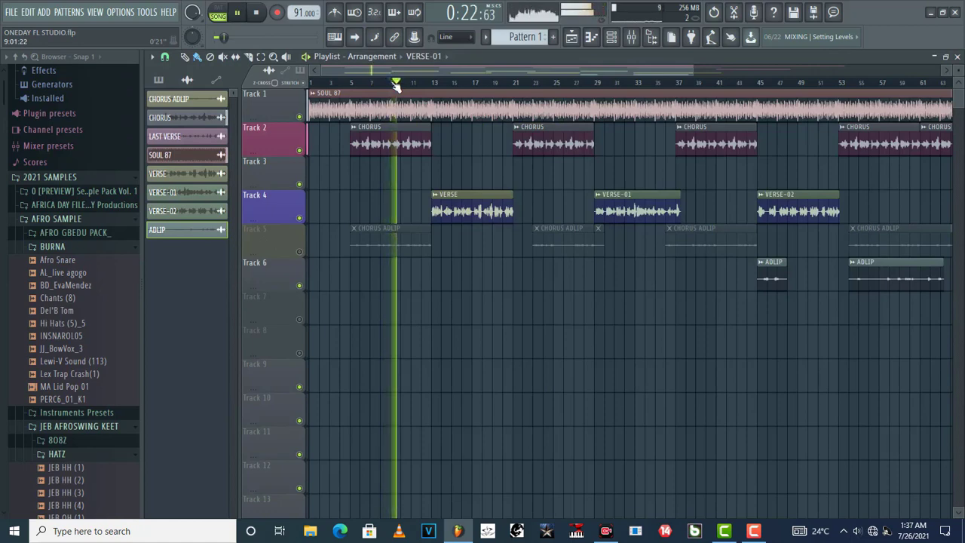
key("space")
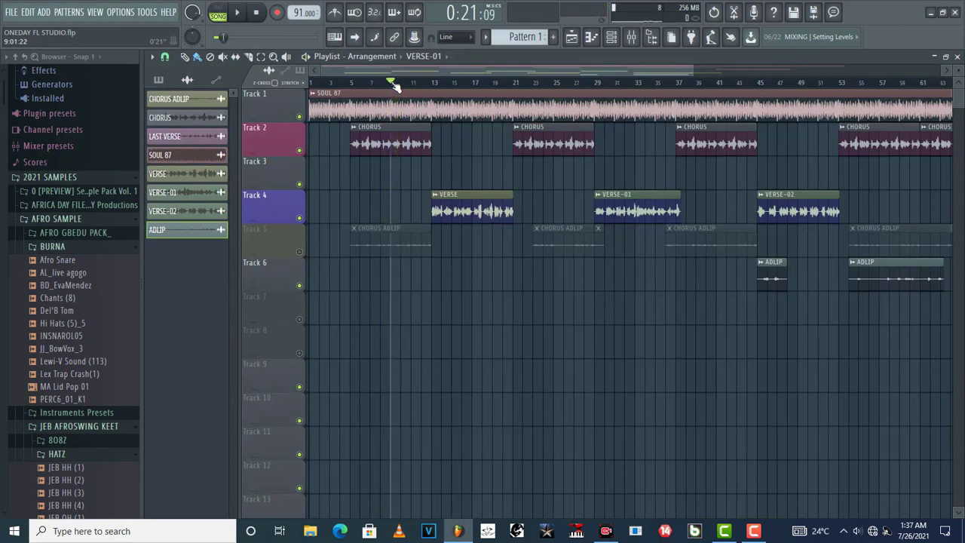
Rename the Insert 2 mixer track as VERSES.
left_click(631, 40)
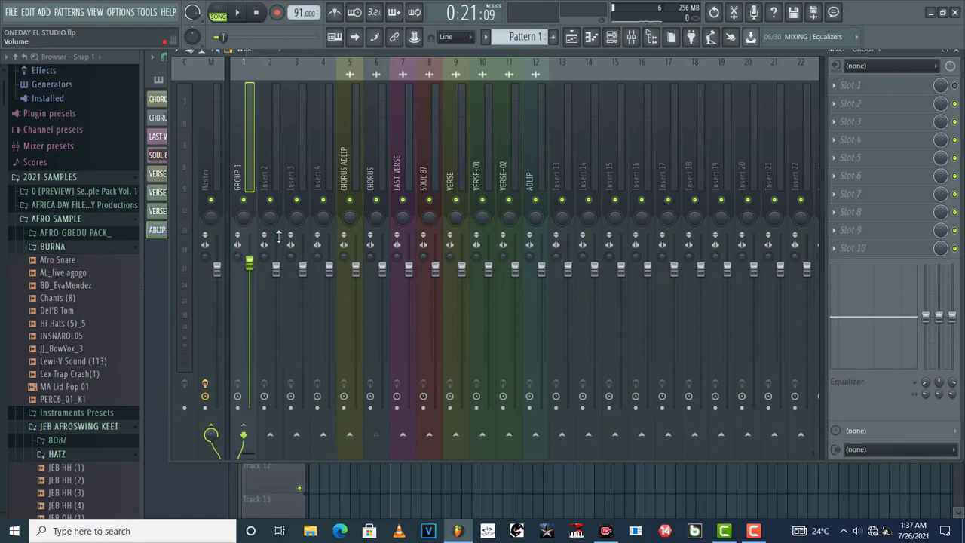
right_click(266, 159)
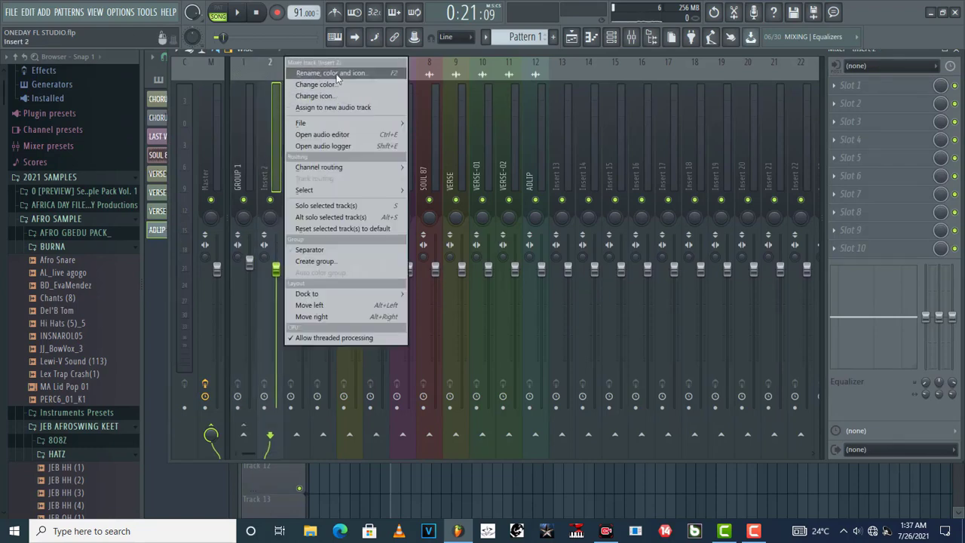
left_click(263, 146)
key("F2")
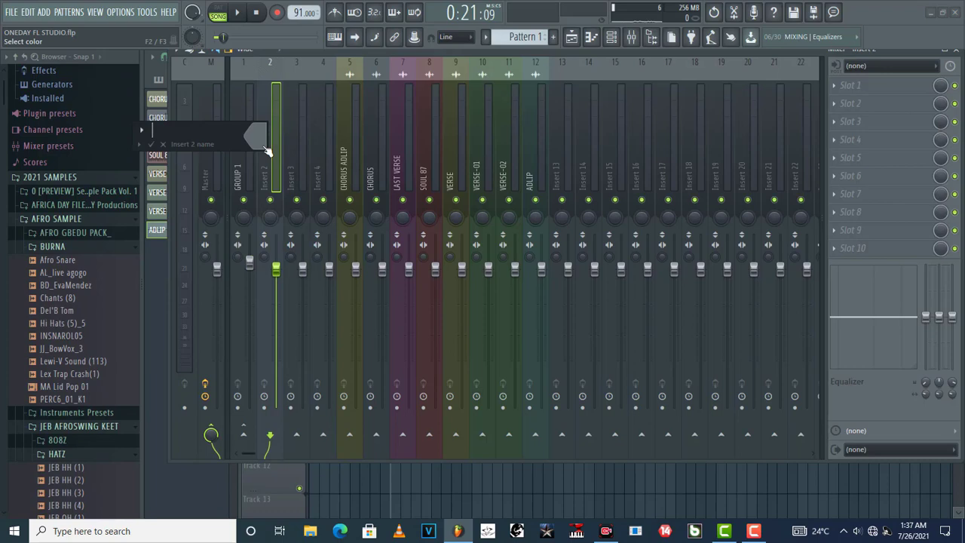
type("VERSES")
key("Return")
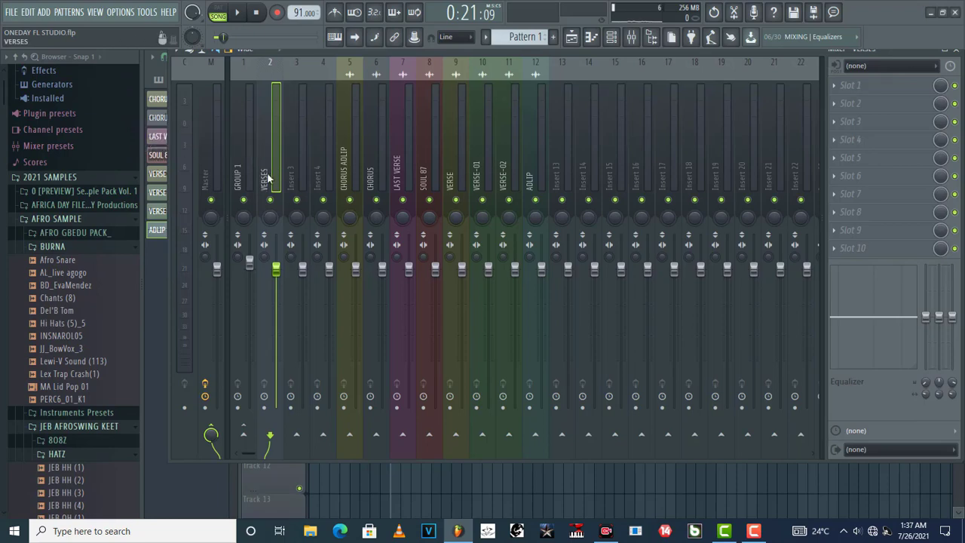
Color the VERSES mixer track green and the GROUP 1 mixer track yellow.
right_click(268, 177)
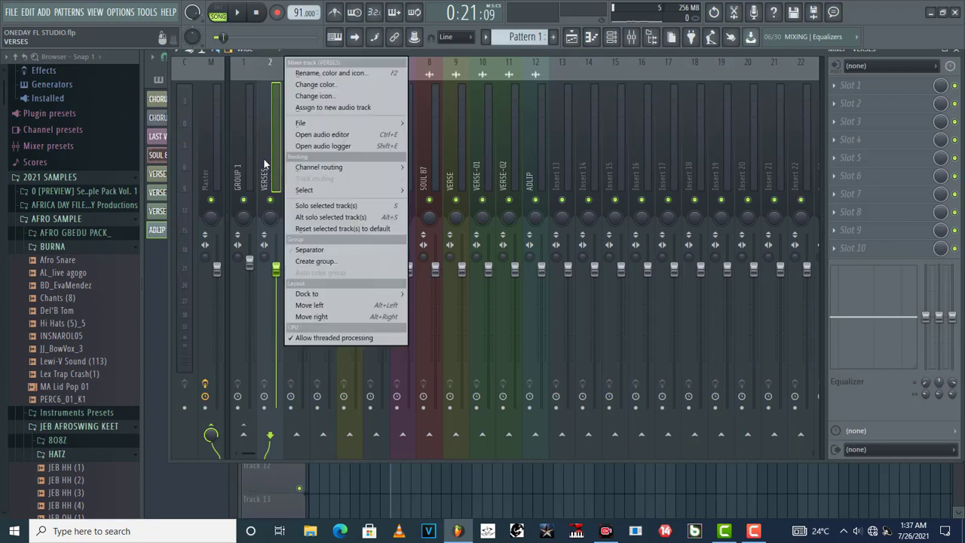
left_click(320, 85)
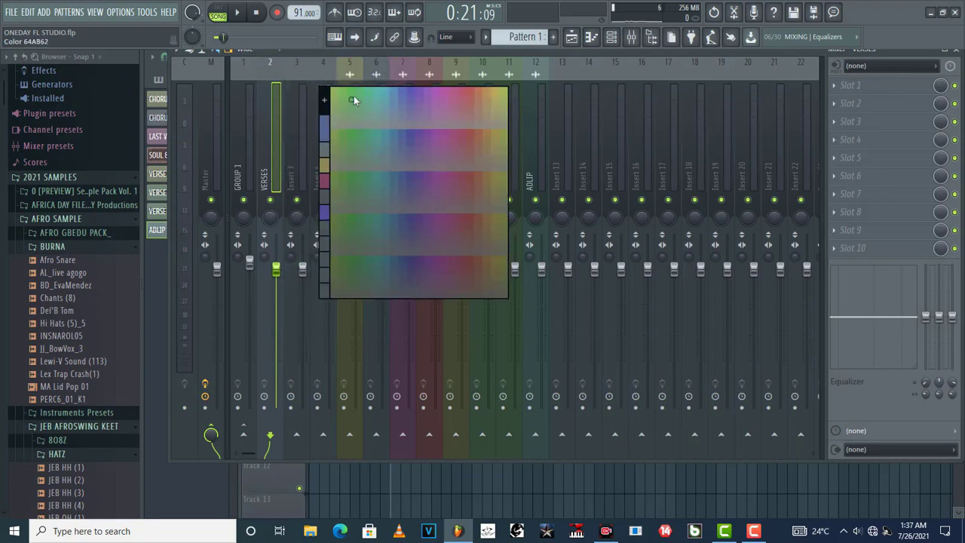
left_click(354, 96)
right_click(236, 143)
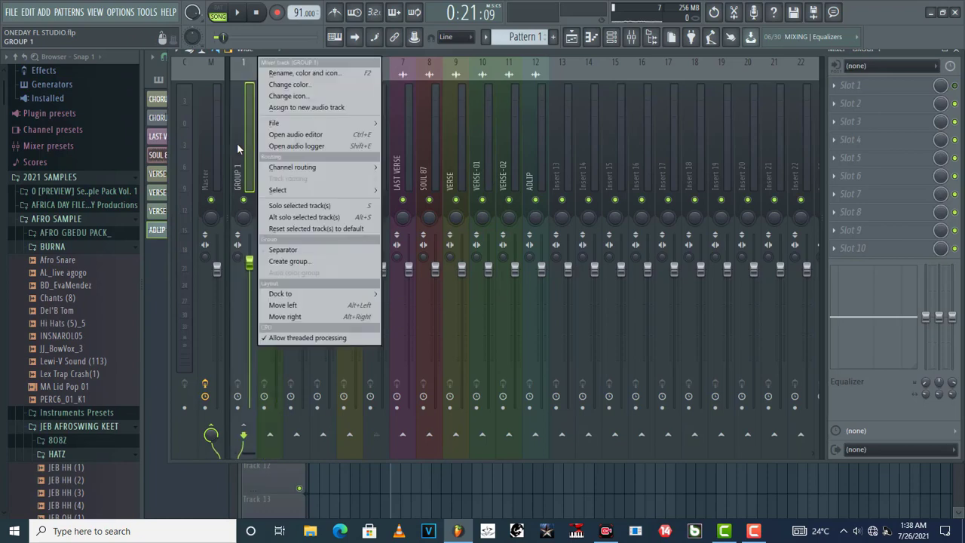
left_click(314, 84)
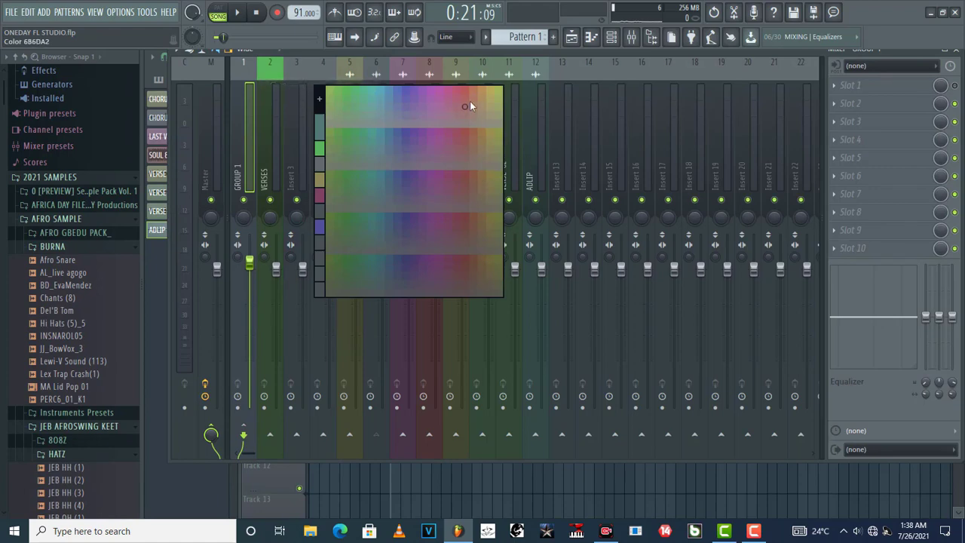
left_click(500, 91)
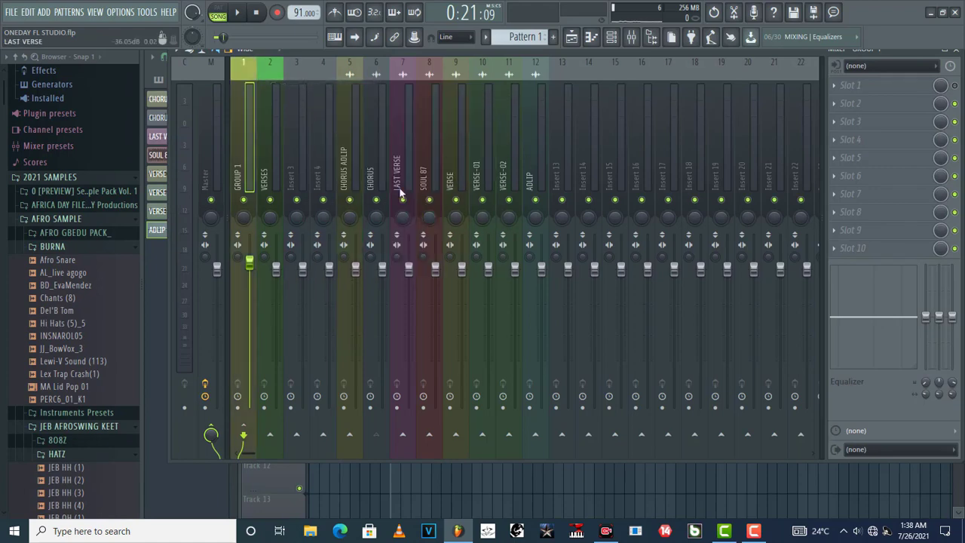
Route the VERSE mixer track exclusively to the VERSES track.
left_click(266, 148)
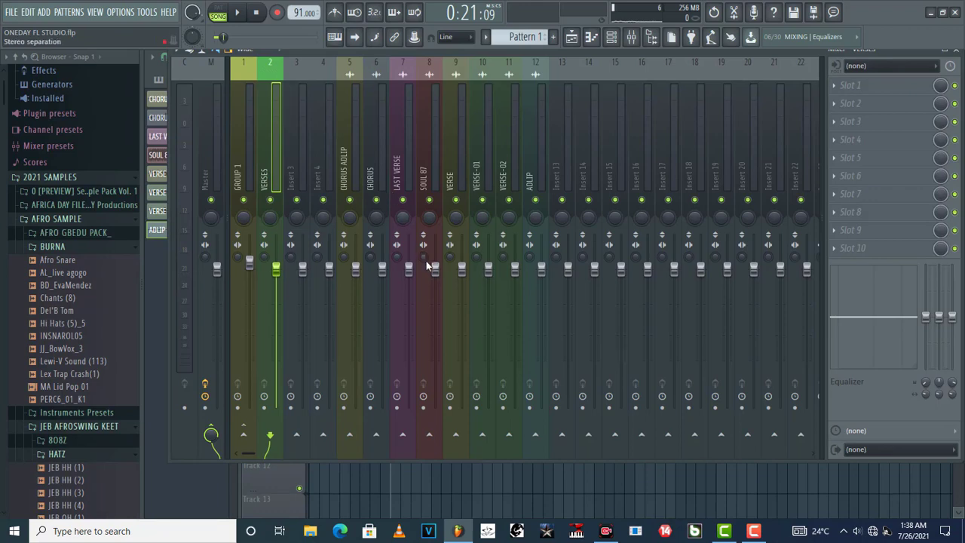
left_click(451, 181)
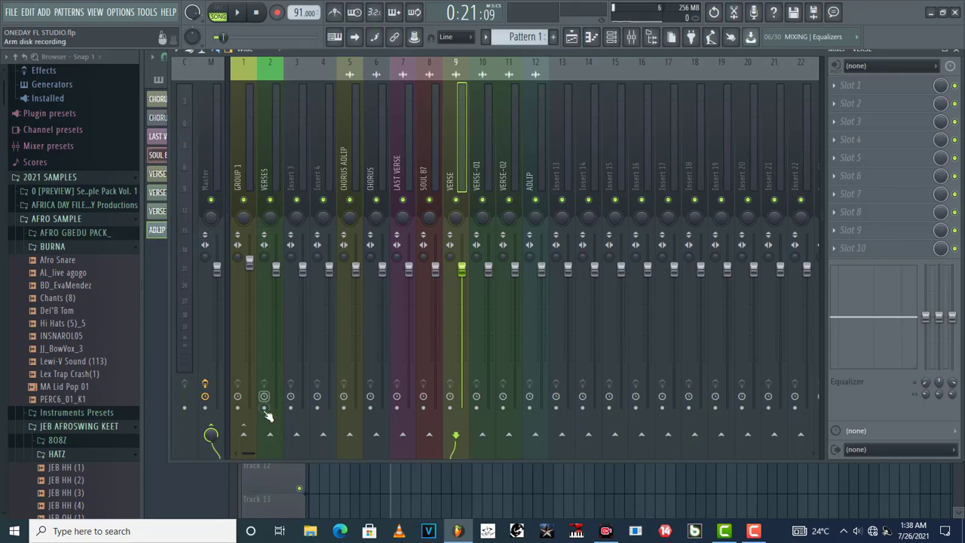
right_click(270, 436)
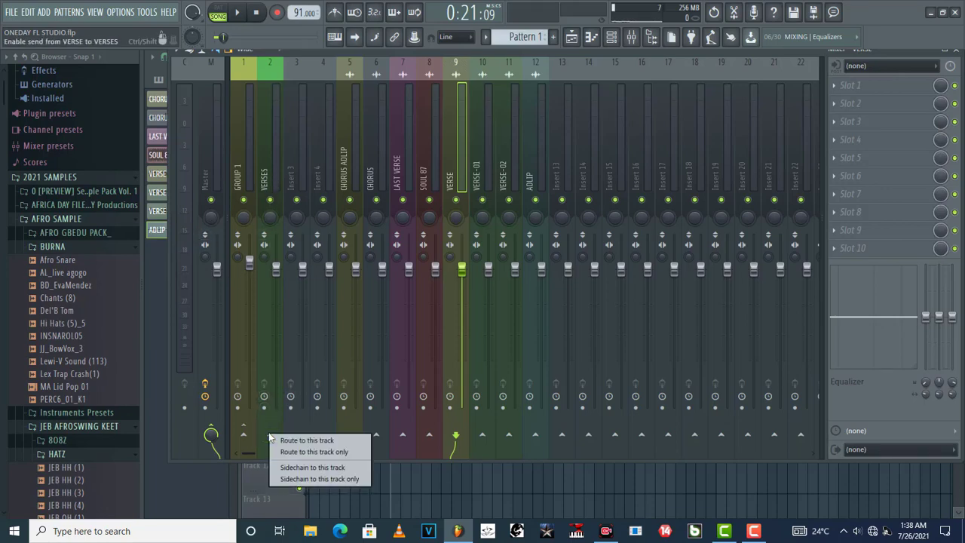
left_click(329, 453)
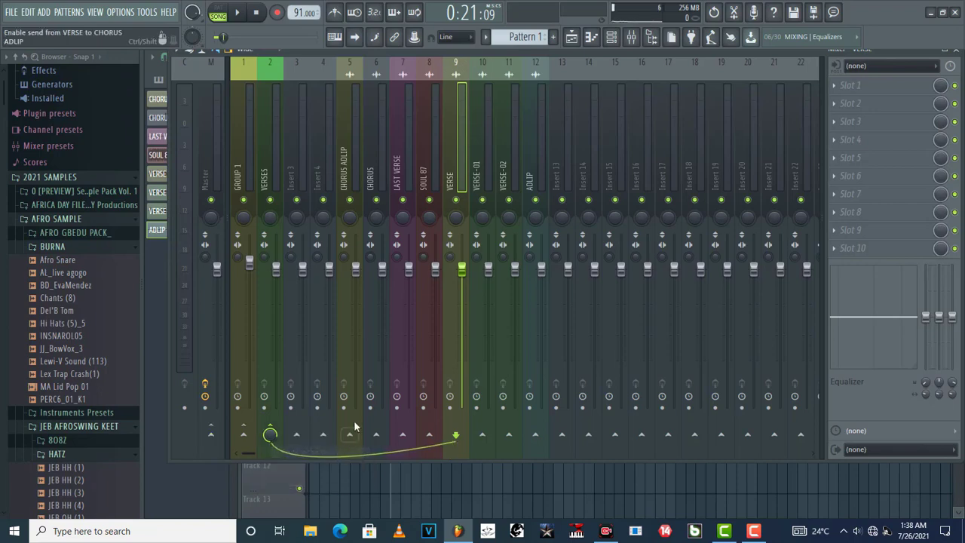
Route the VERSE-01 and VERSE-02 mixer tracks exclusively to the VERSES track.
left_click(476, 173)
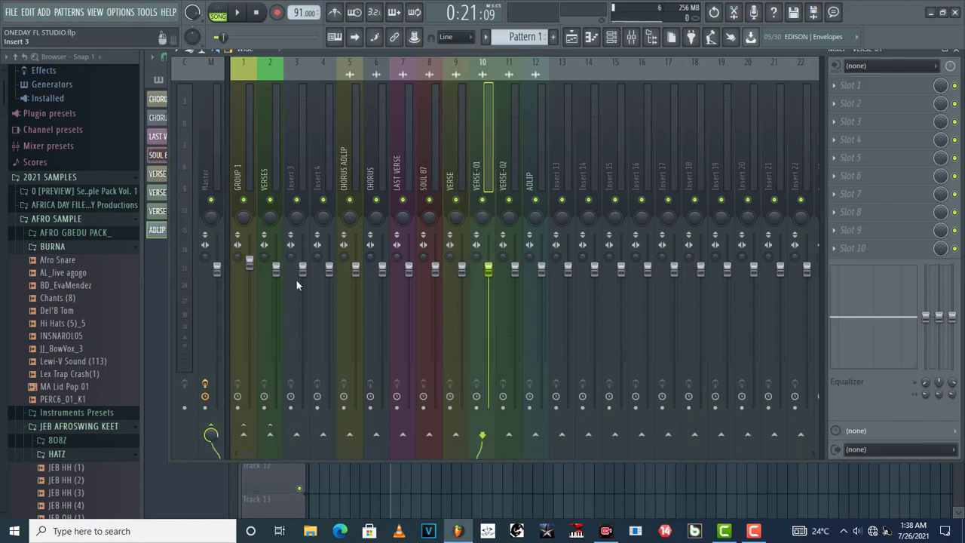
right_click(270, 435)
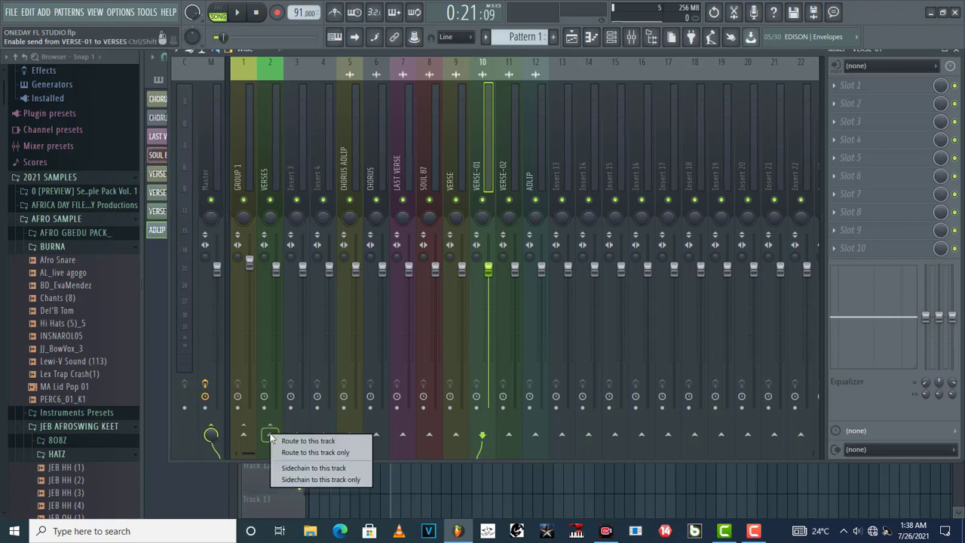
left_click(319, 455)
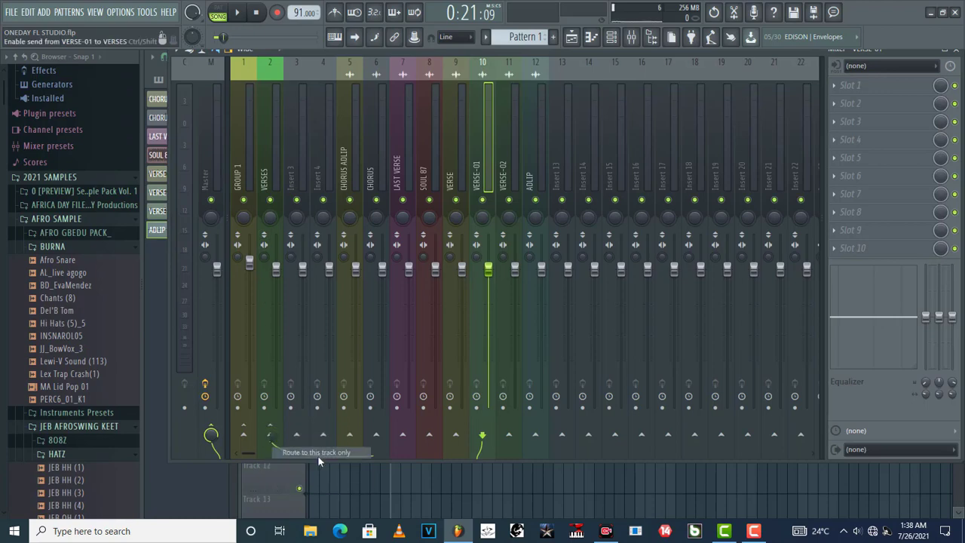
left_click(504, 165)
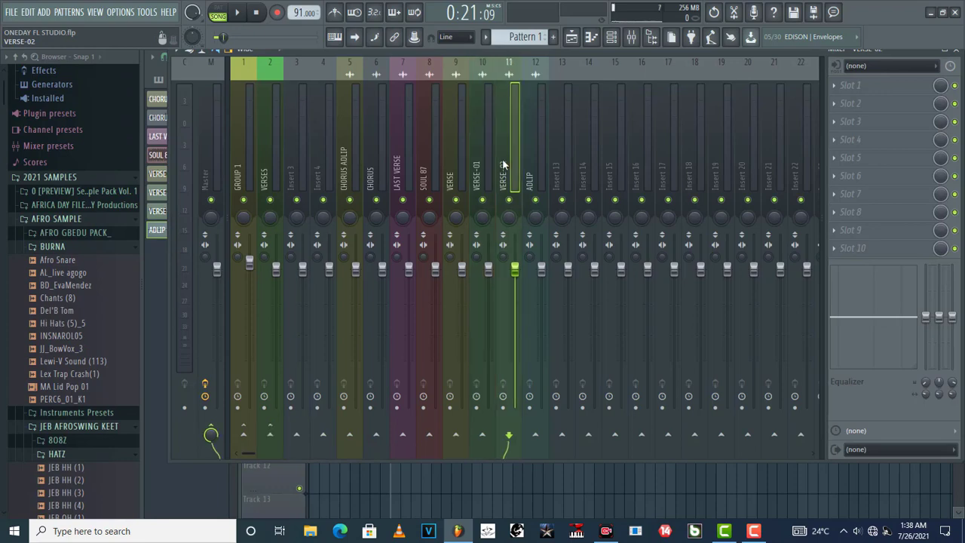
right_click(269, 432)
left_click(327, 452)
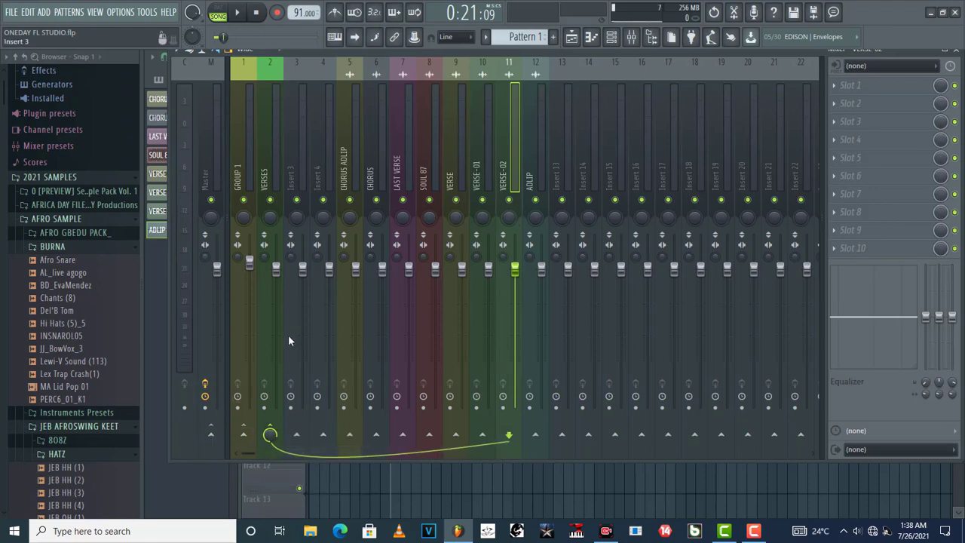
Route the ADLIP mixer track exclusively to the GROUP 1 track.
left_click(531, 181)
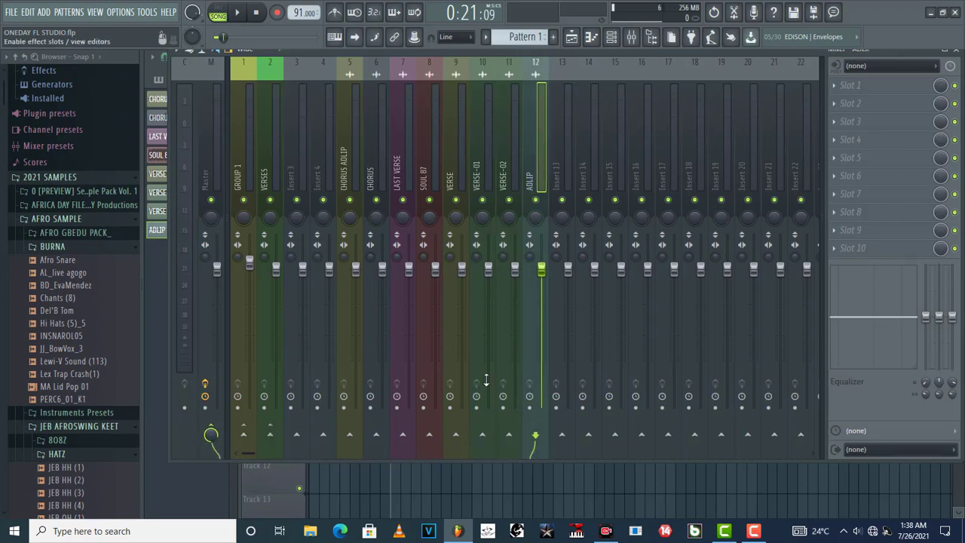
right_click(244, 436)
left_click(294, 454)
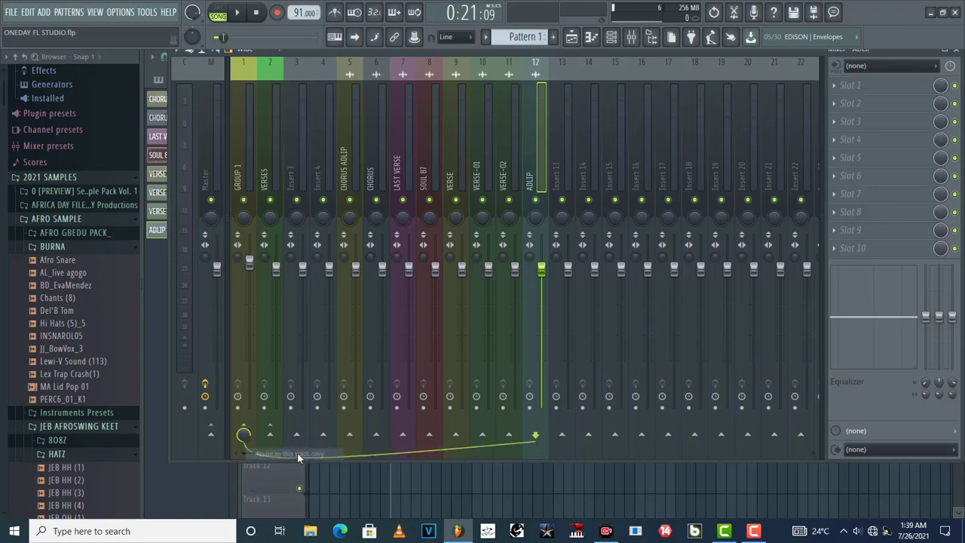
left_click(244, 141)
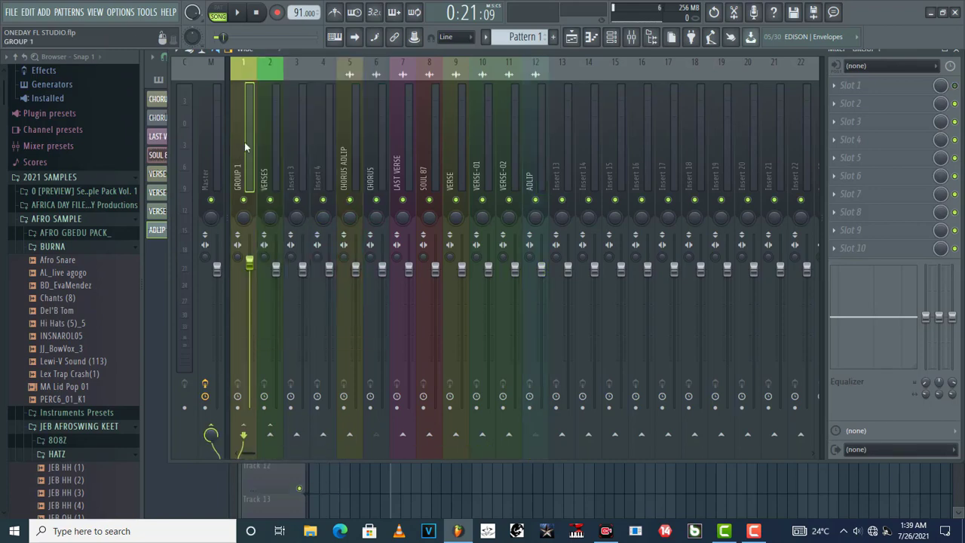
right_click(244, 134)
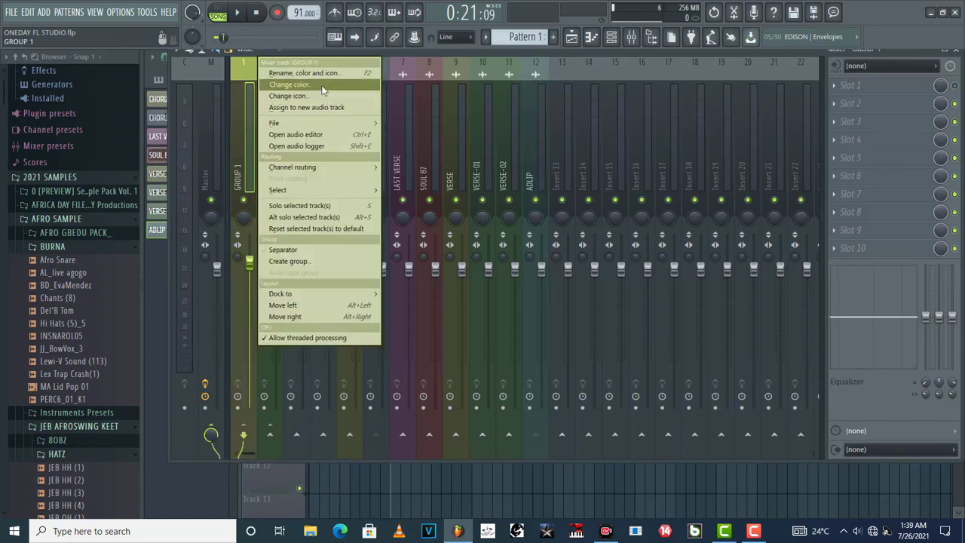
left_click(322, 85)
left_click(255, 115)
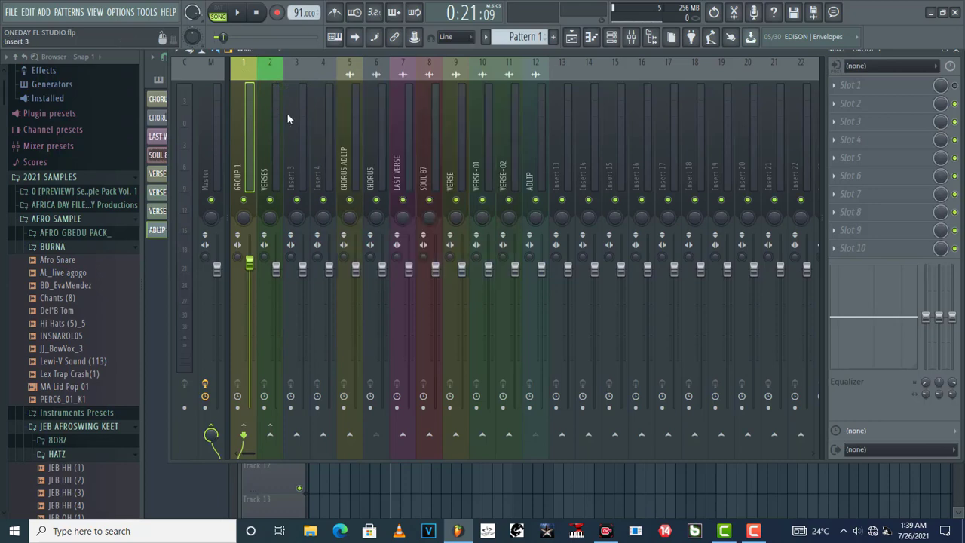
Rename the GROUP 1 mixer track as GROUP 1 CHORUS.
right_click(241, 137)
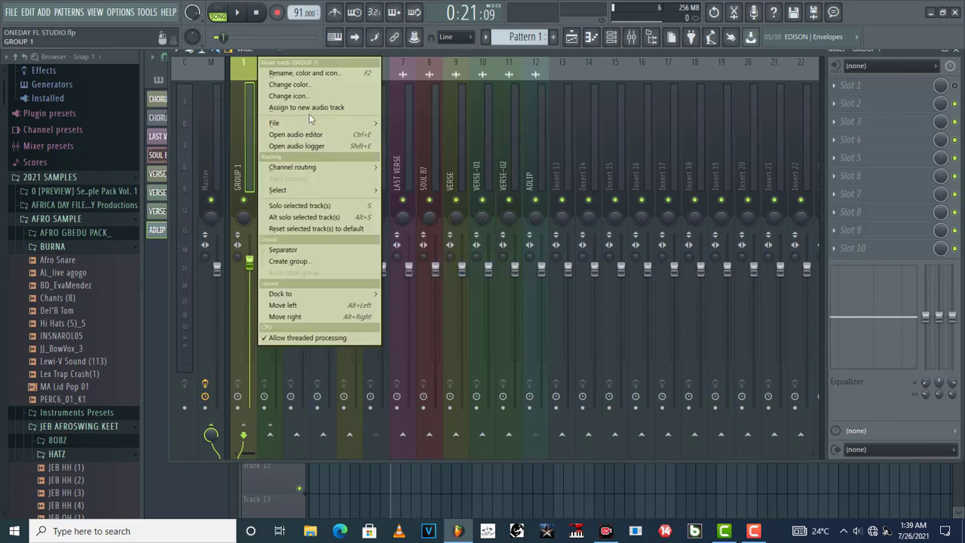
left_click(310, 72)
left_click(254, 60)
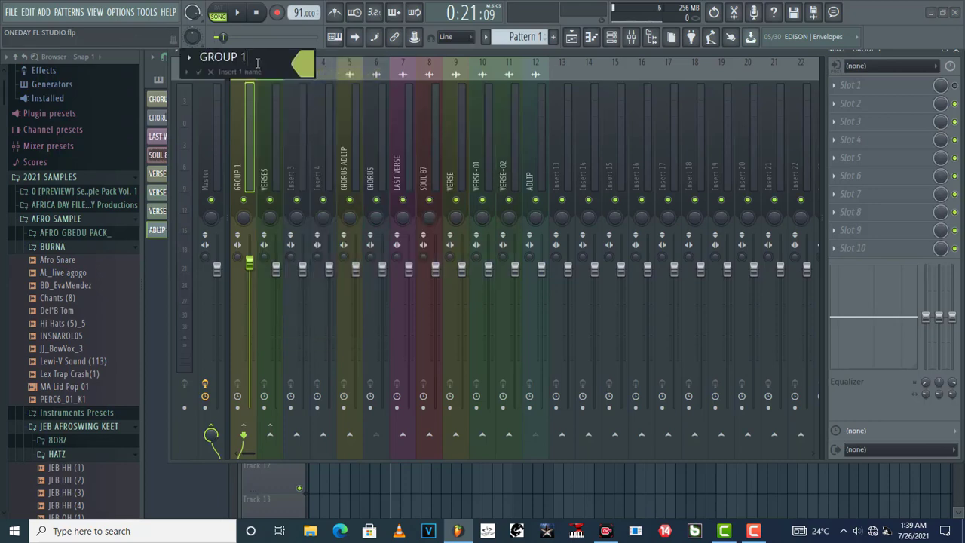
type("CHORUS")
key("Return")
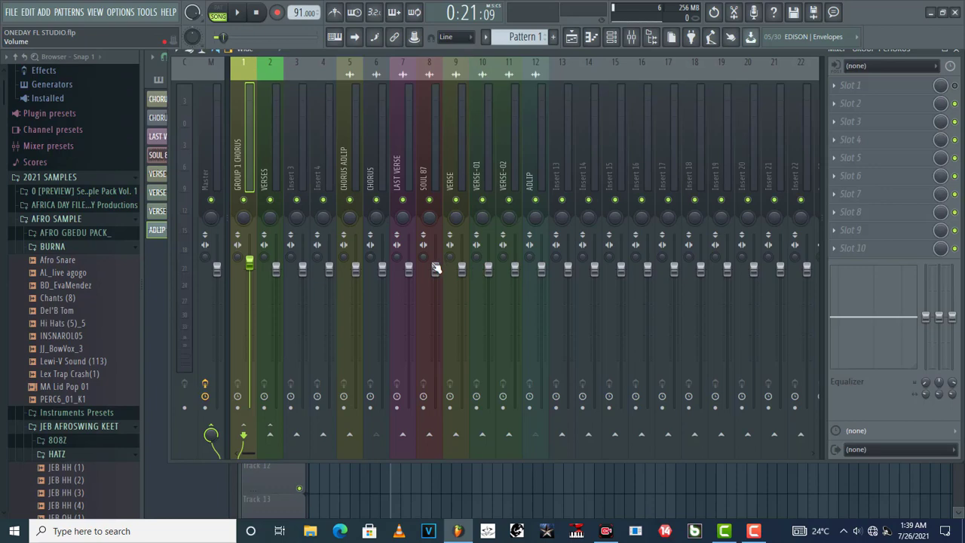
Rename the VERSES mixer track as GROUP 2 VERSES.
left_click(530, 185)
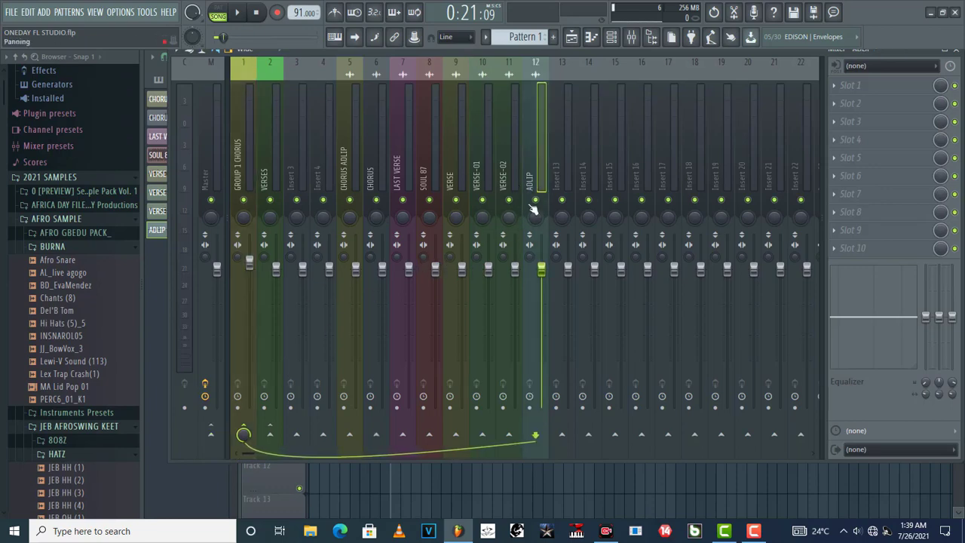
left_click(507, 179)
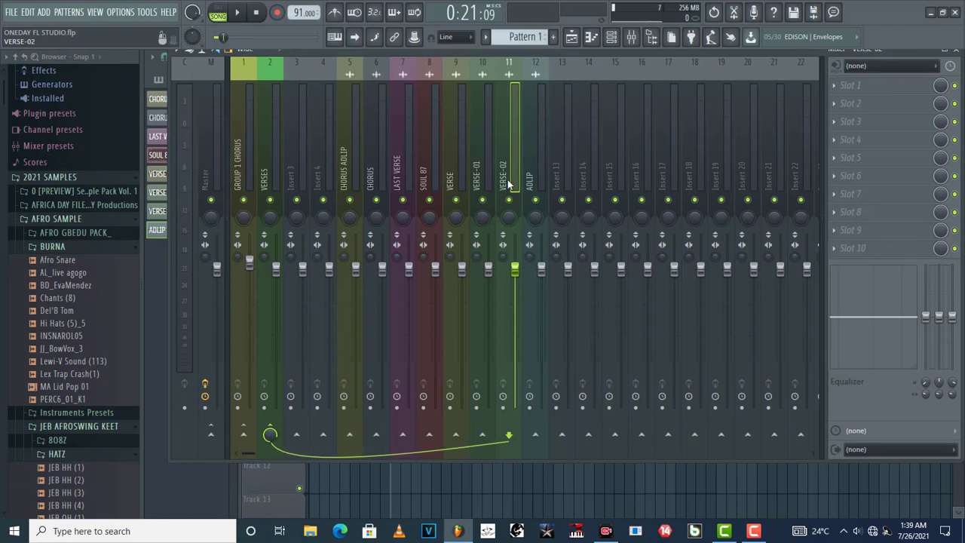
right_click(266, 163)
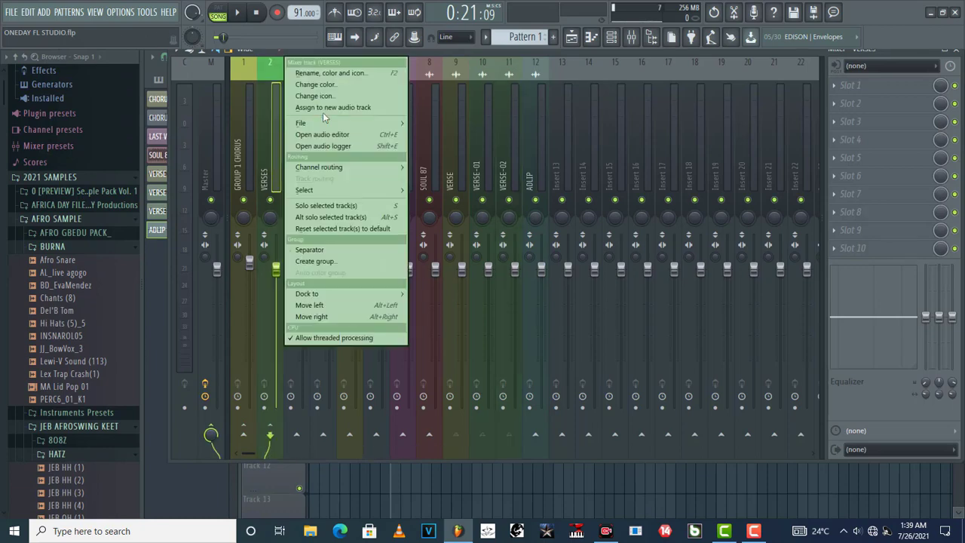
left_click(340, 73)
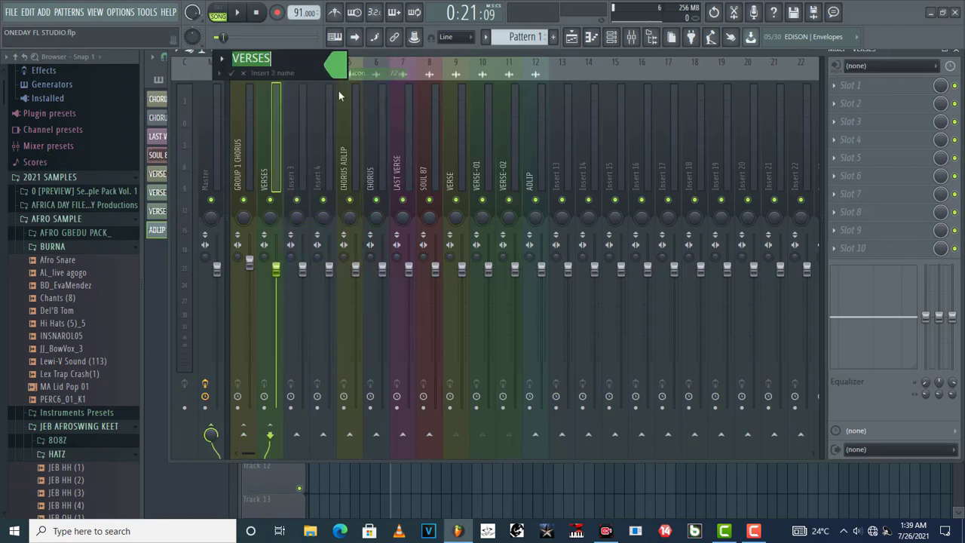
left_click(286, 59)
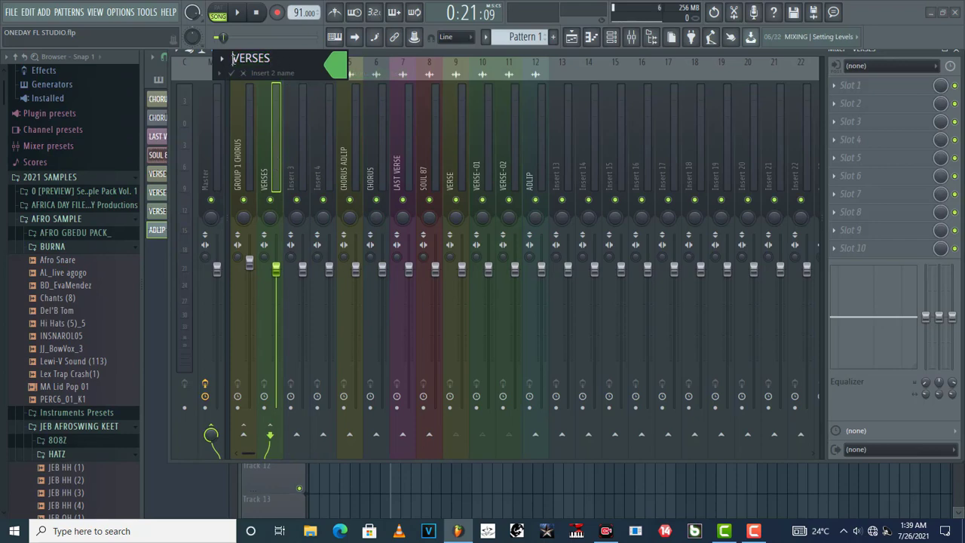
type("GROU")
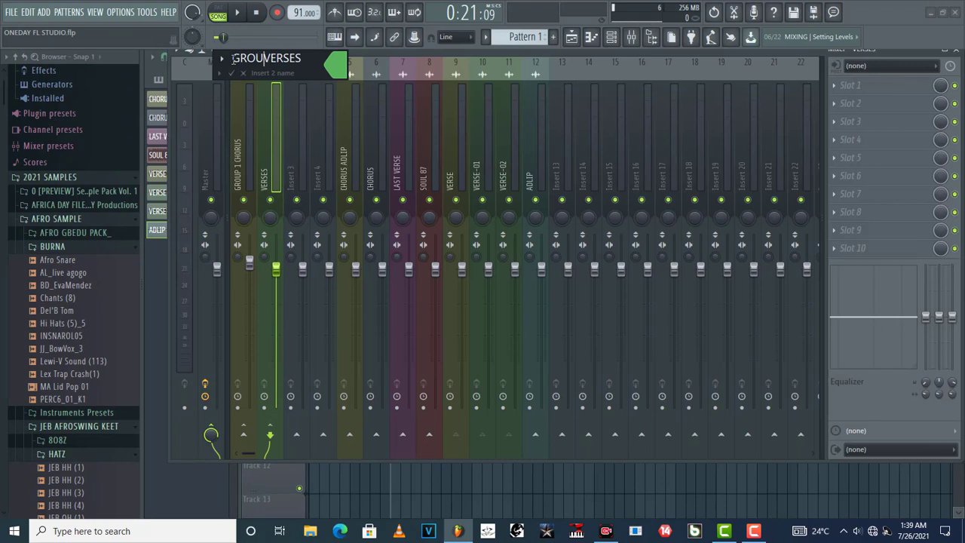
type("P 2")
key("Return")
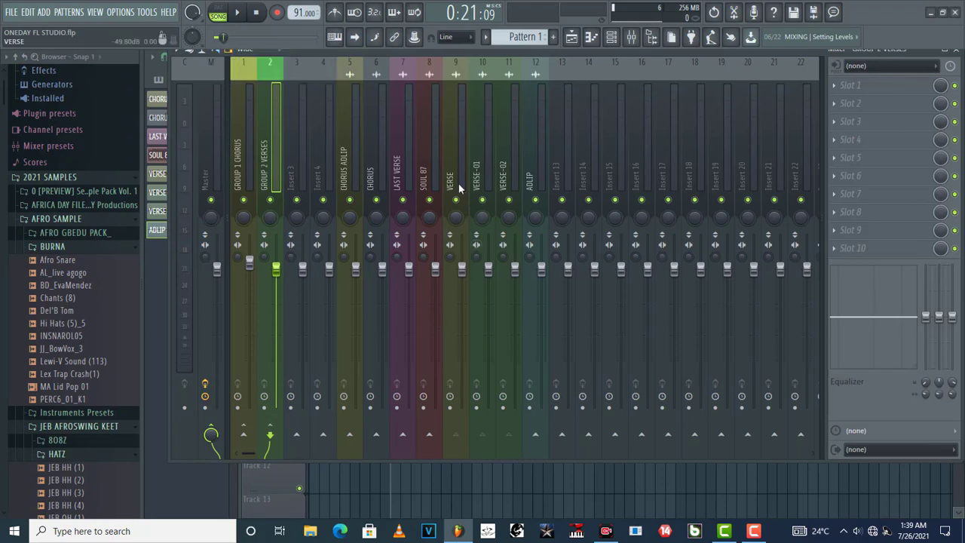
Route the LAST VERSE mixer track exclusively to the GROUP 1 CHORUS track.
left_click(453, 173)
left_click(478, 173)
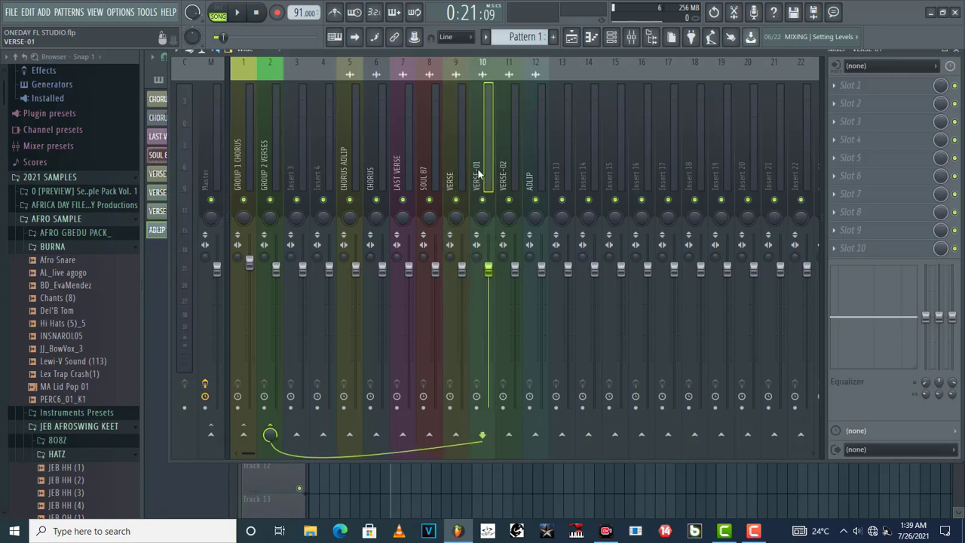
left_click(425, 177)
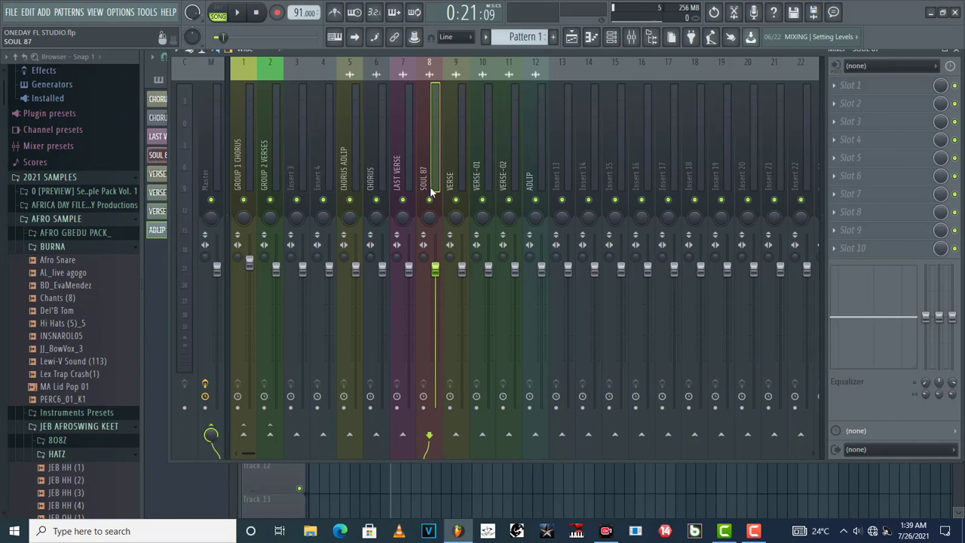
left_click(398, 166)
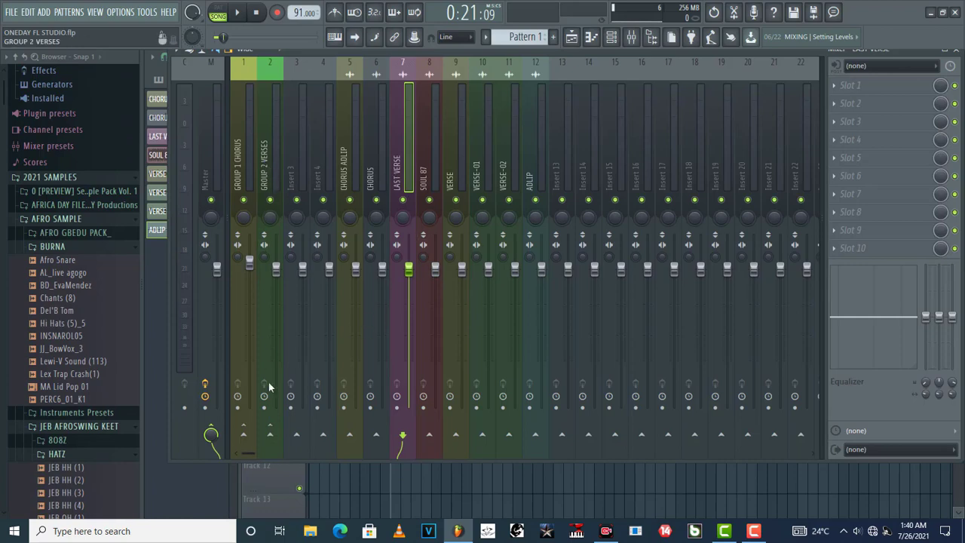
right_click(243, 435)
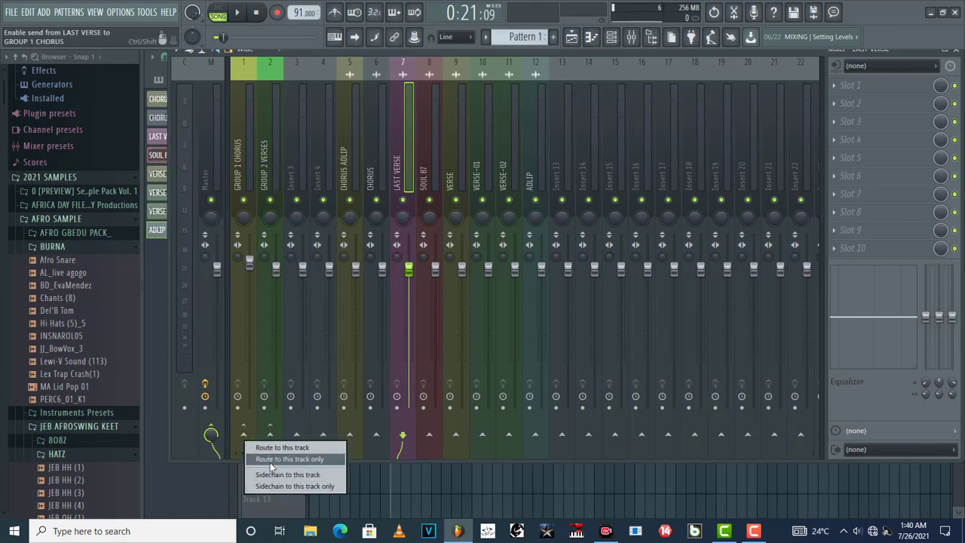
left_click(271, 460)
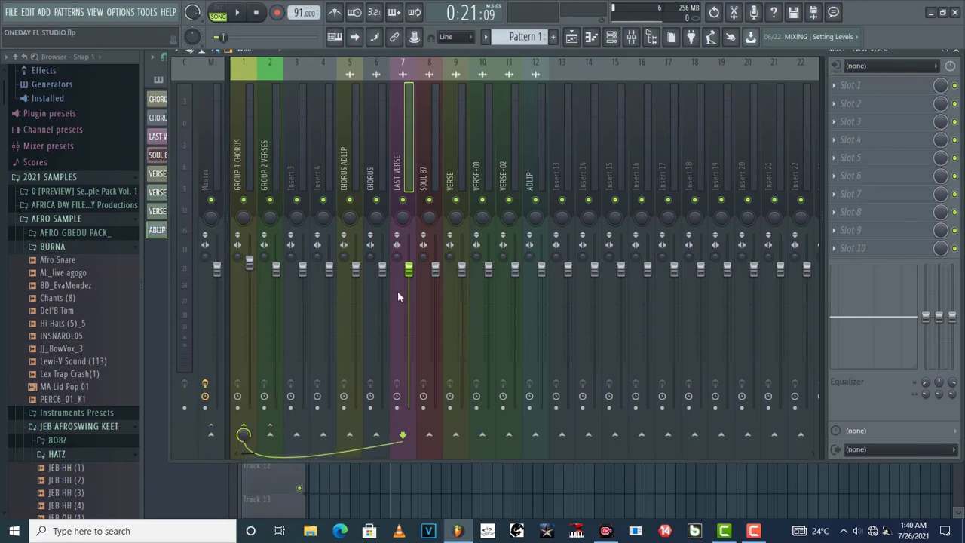
Route the CHORUS ADLIP mixer track exclusively to the GROUP 1 CHORUS track.
left_click(377, 180)
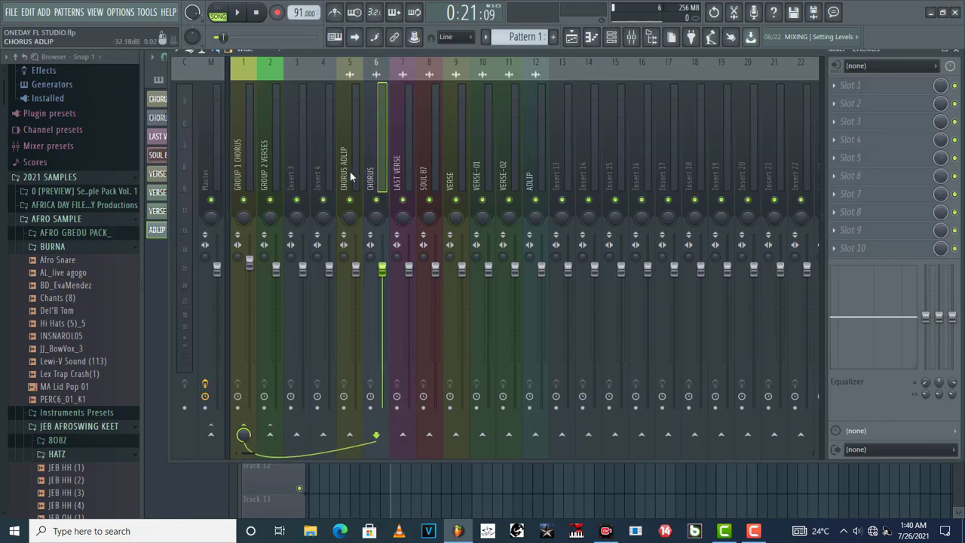
left_click(347, 174)
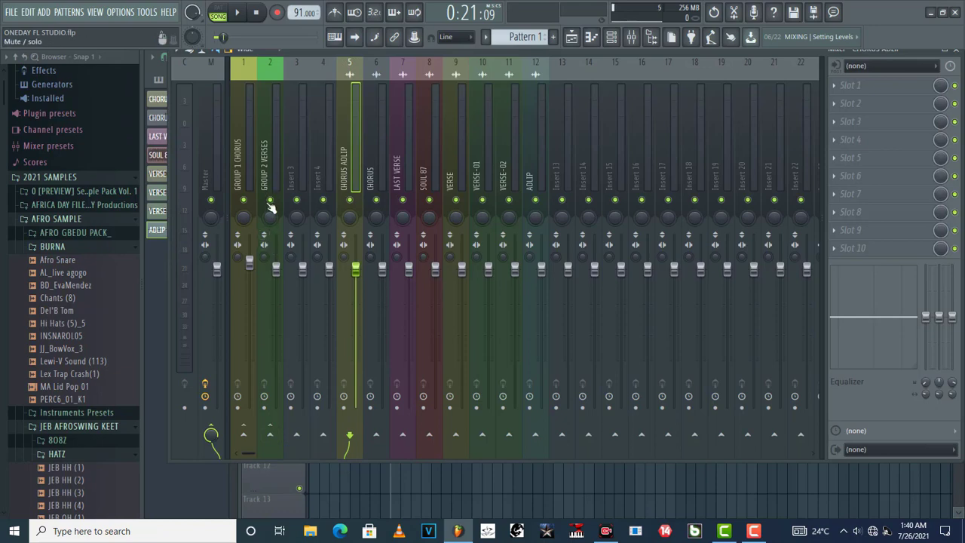
right_click(244, 437)
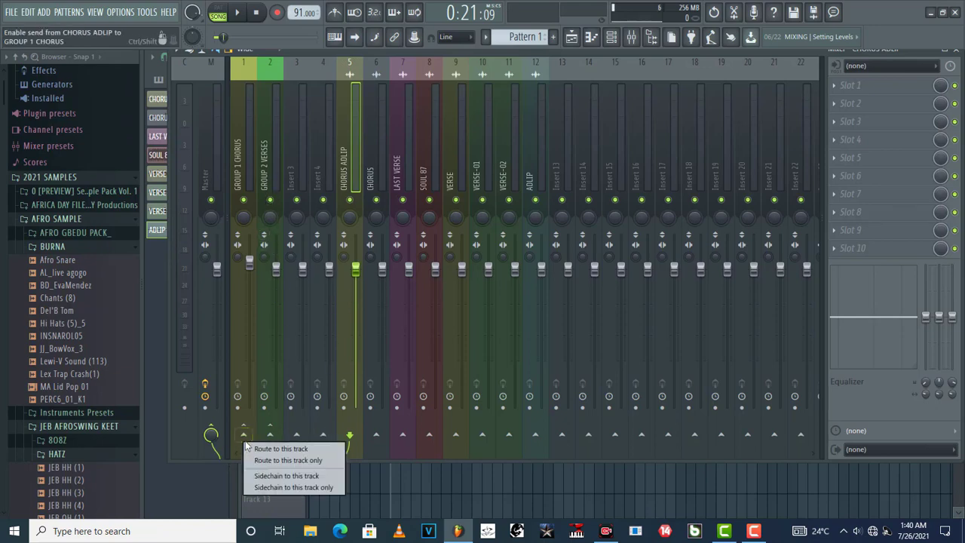
left_click(306, 461)
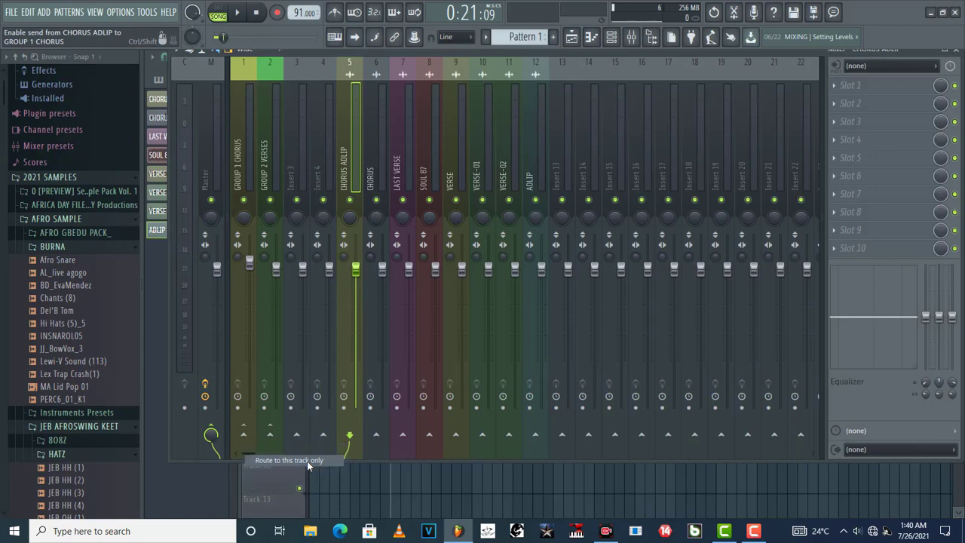
Rename the SOUL 87 mixer track as INSTRUMENTAL.
left_click(372, 159)
left_click(400, 159)
left_click(420, 165)
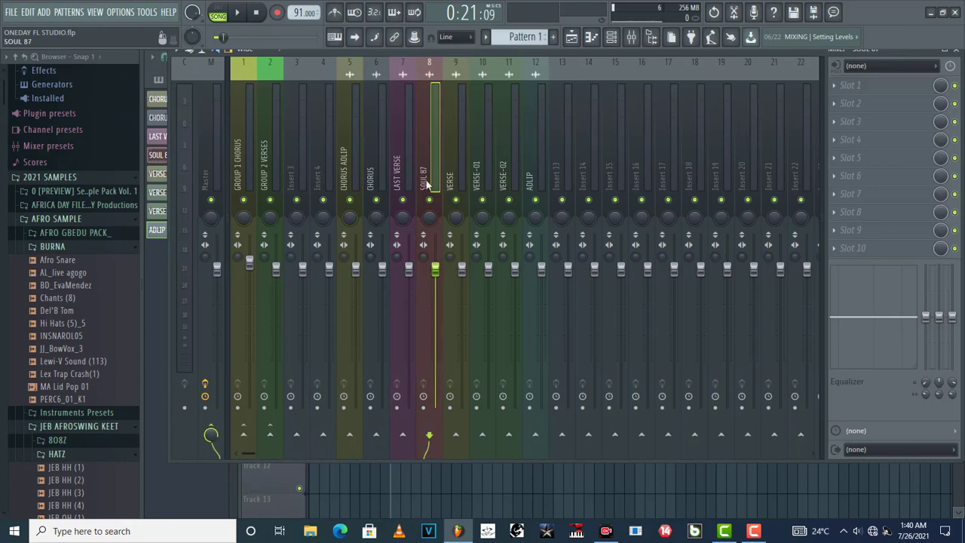
right_click(427, 181)
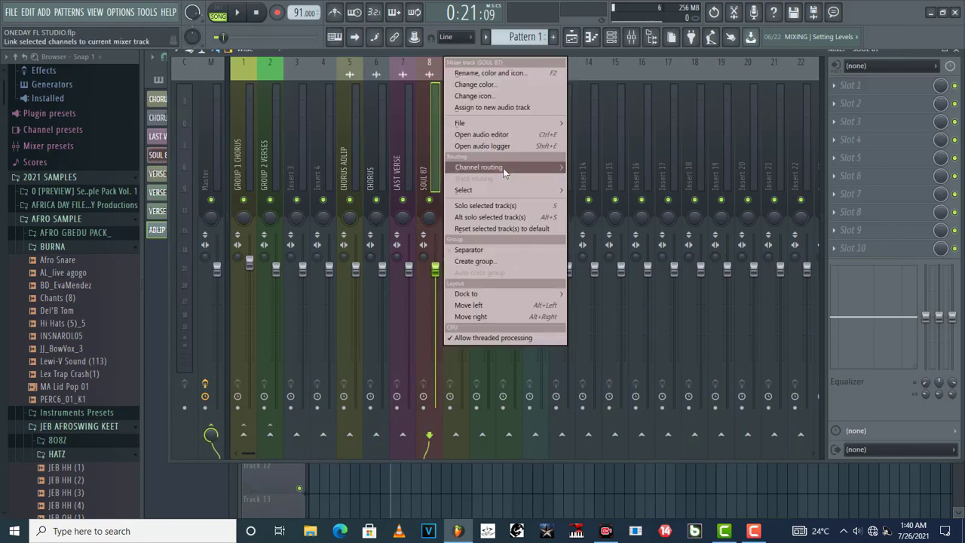
left_click(505, 73)
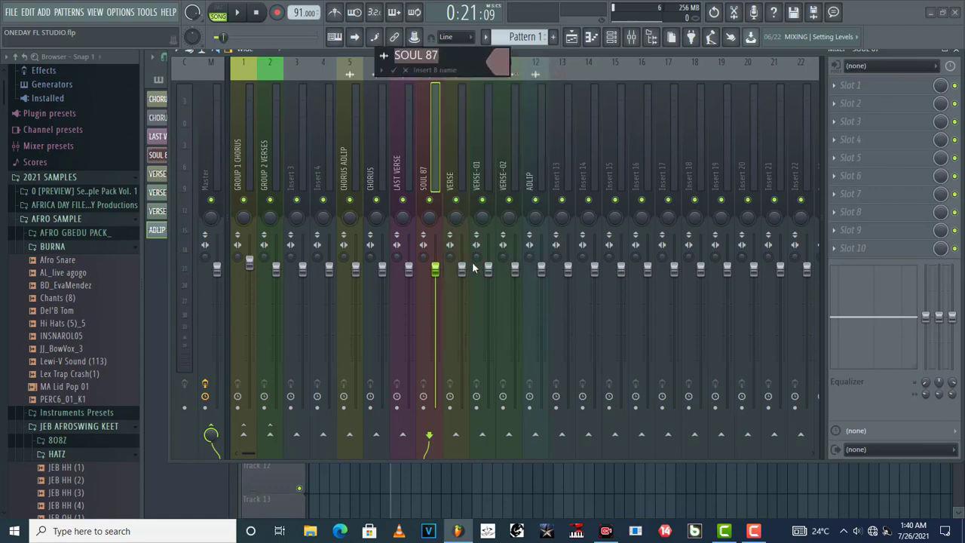
type("INSTR")
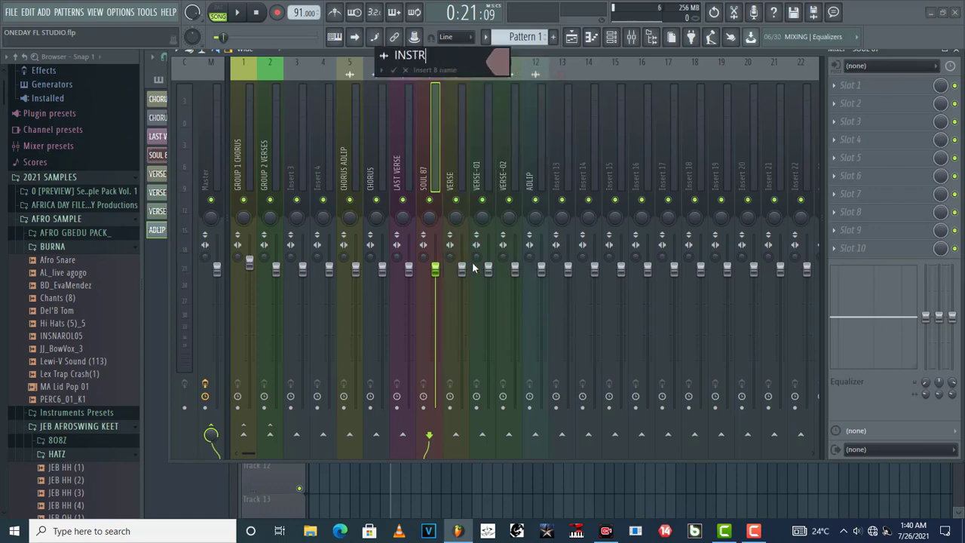
type("UMENTAL")
key("Return")
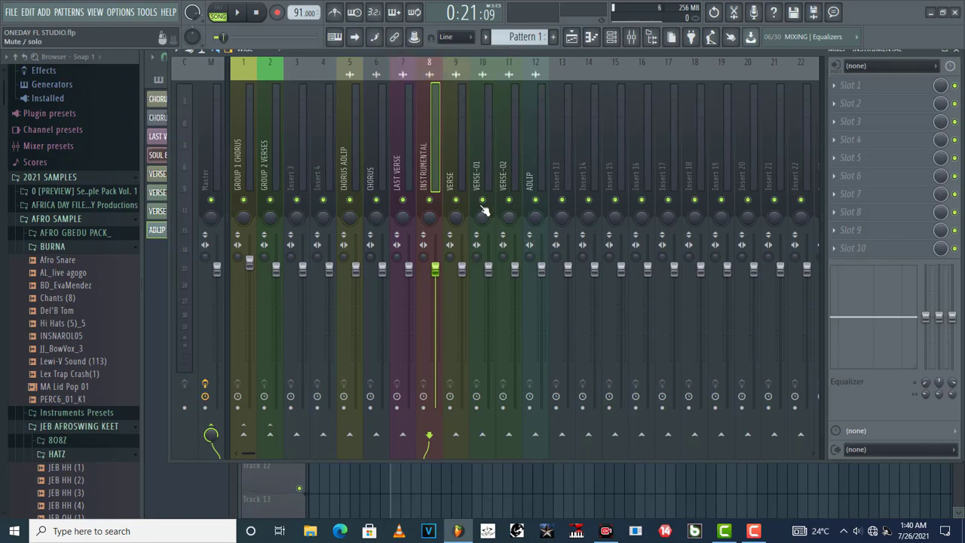
Check the verse and ADLIP track routing, and reset the CHORUS ADLIP and GROUP 1 CHORUS volume faders to default.
left_click(453, 174)
left_click(482, 179)
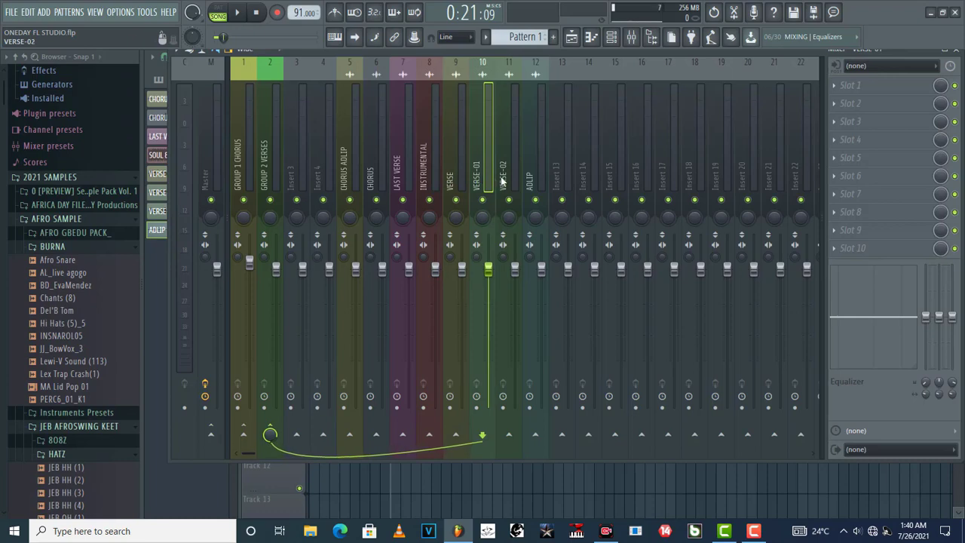
left_click(503, 180)
left_click(532, 181)
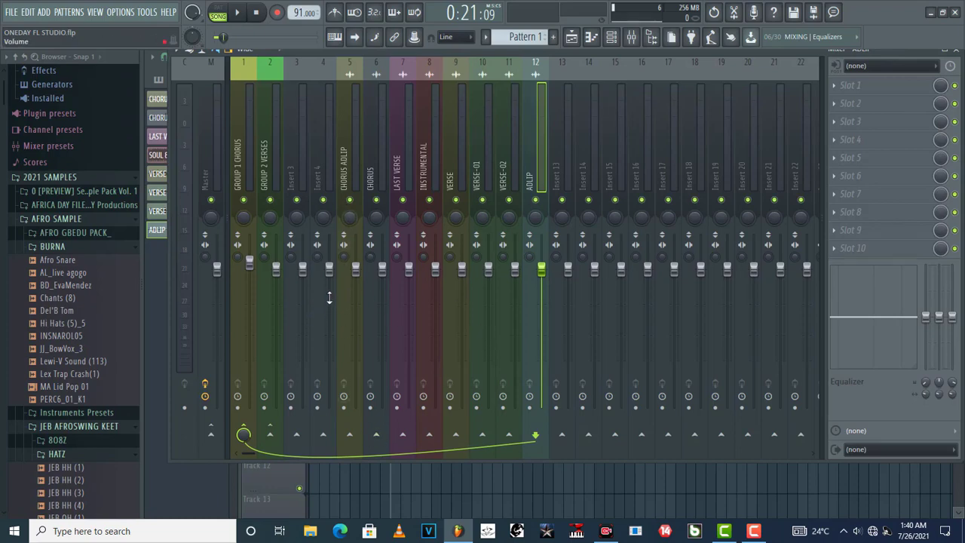
right_click(357, 271)
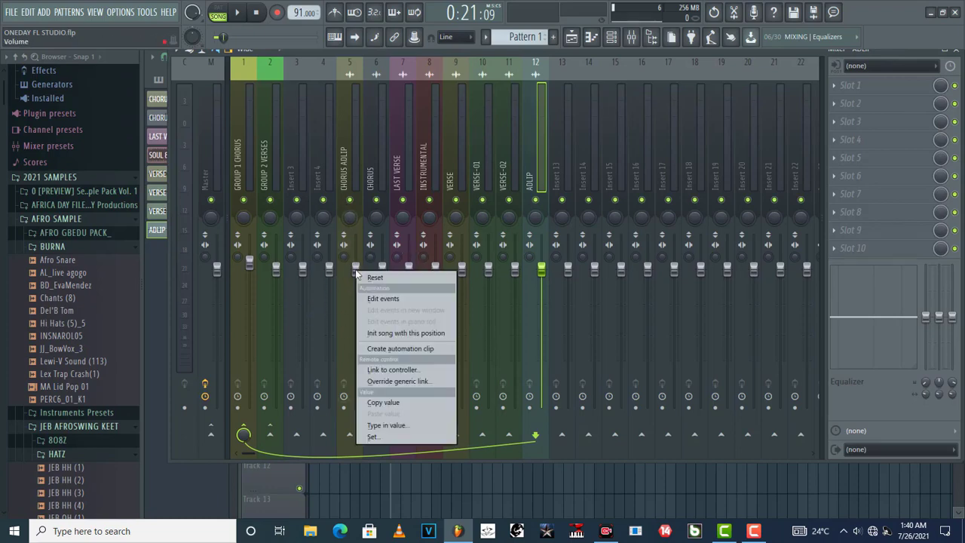
left_click(375, 279)
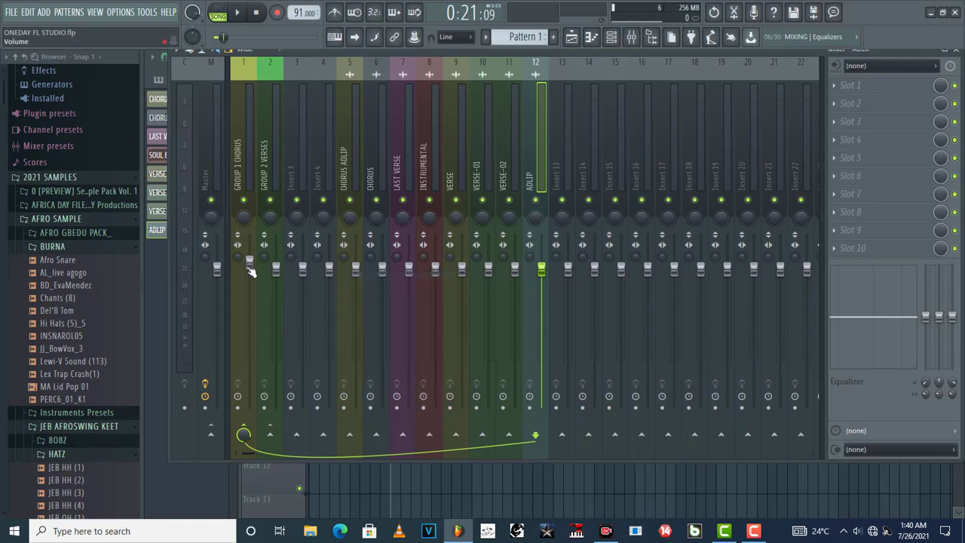
right_click(249, 264)
left_click(265, 273)
Close the mixer and save the project.
left_click(956, 50)
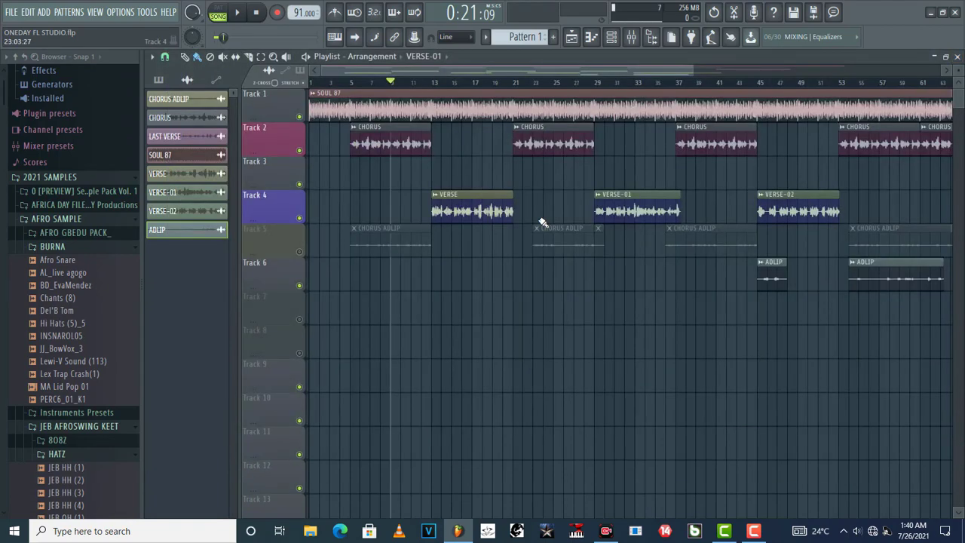
left_click(11, 13)
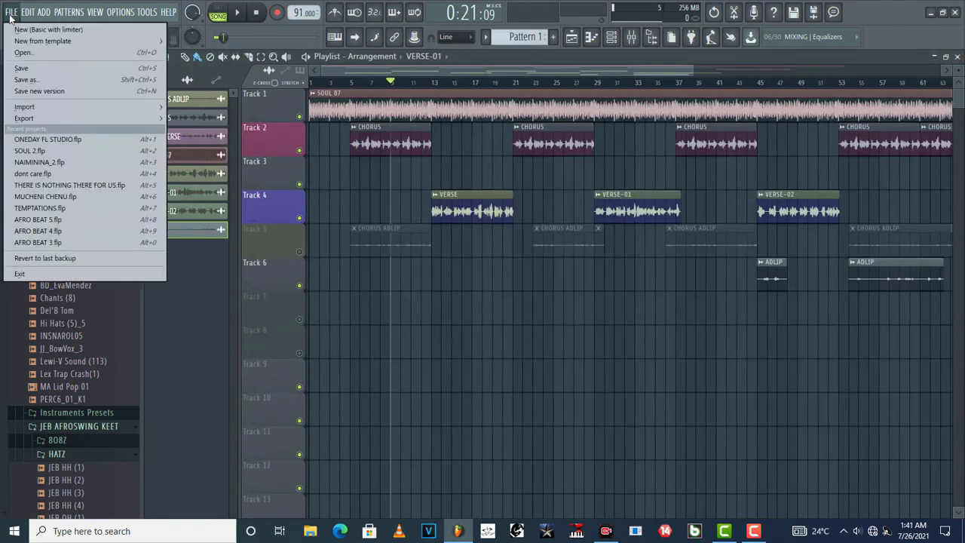
left_click(34, 72)
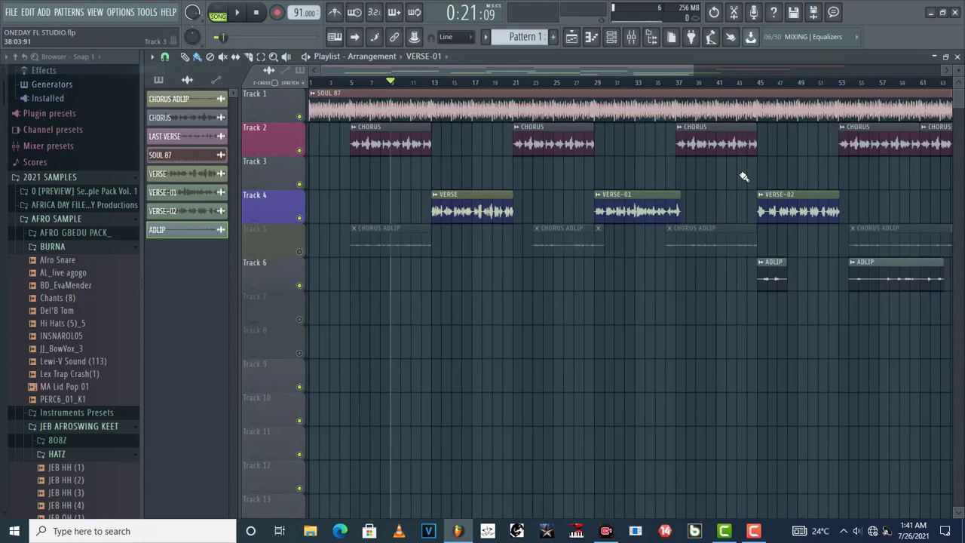
Set the playlist's song position to bar 5 and name the Insert 13 mixer track EFFEXT.
left_click(351, 85)
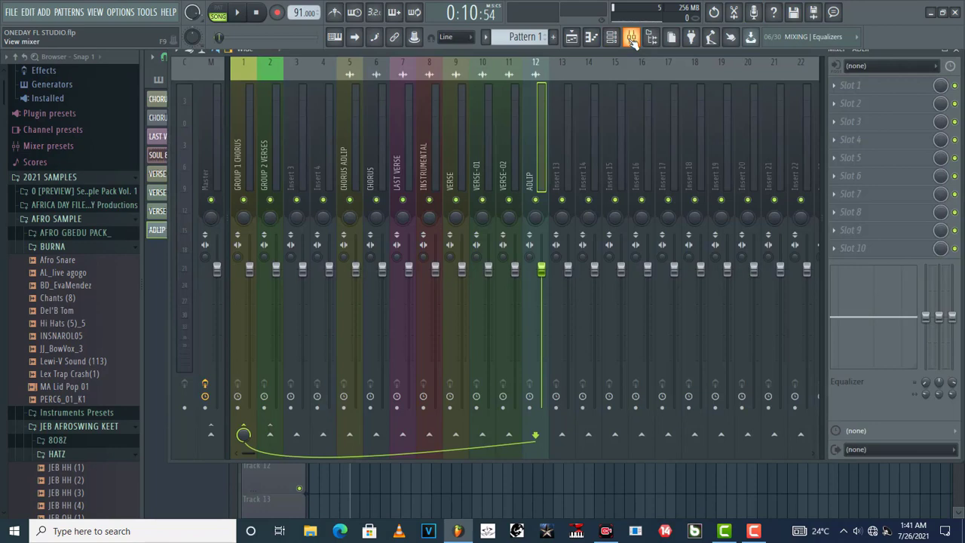
left_click(631, 37)
left_click(559, 174)
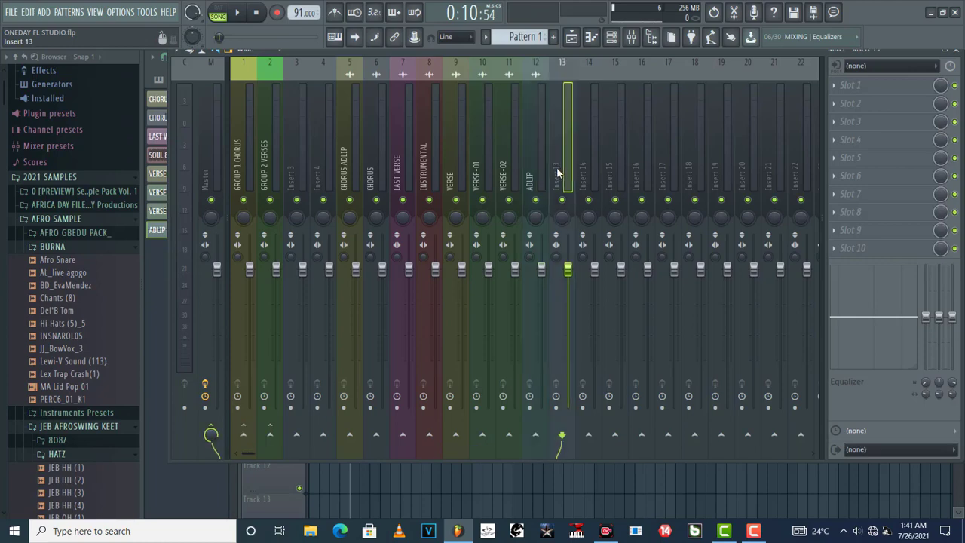
right_click(557, 173)
key("Escape")
key("F2")
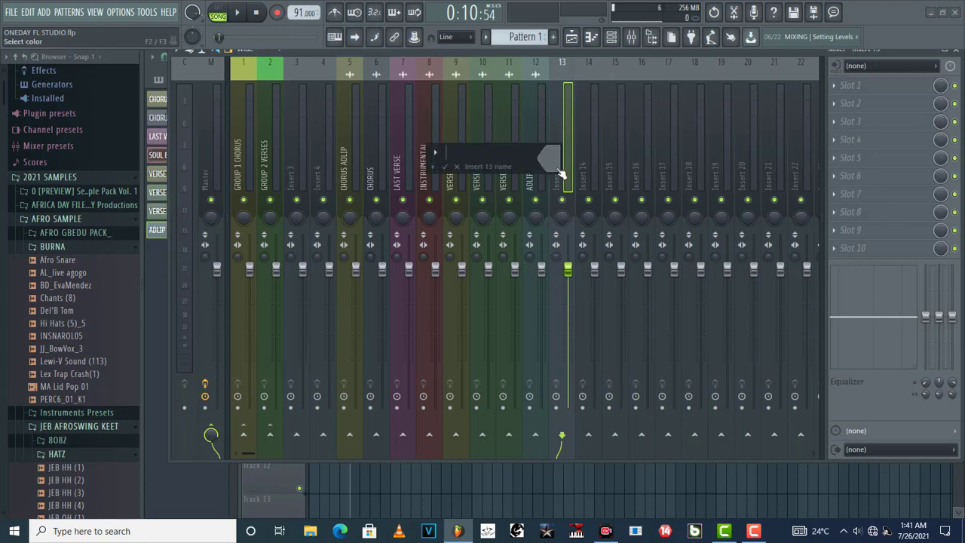
type("EFFEXT")
key("Return")
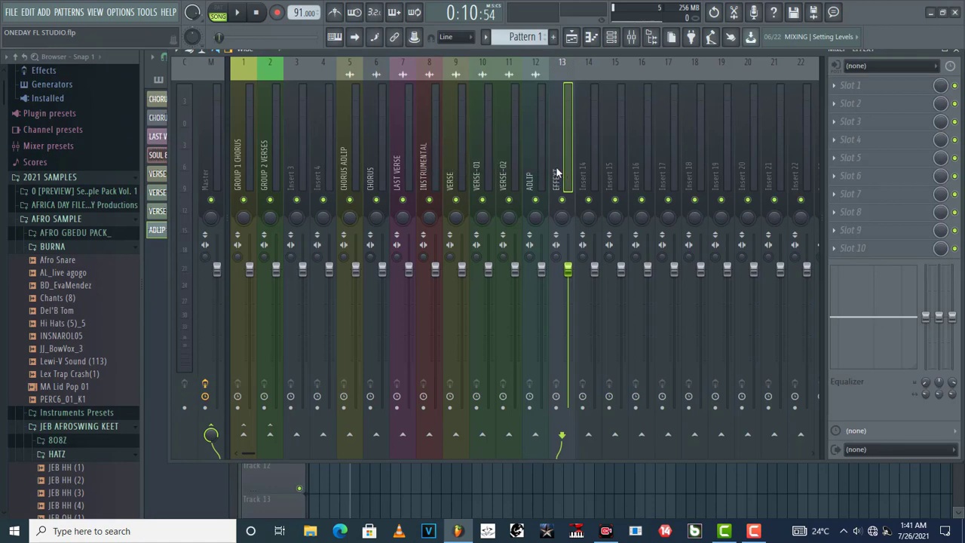
Change the EFFEXT mixer track's color to the dark pink preset swatch.
right_click(561, 133)
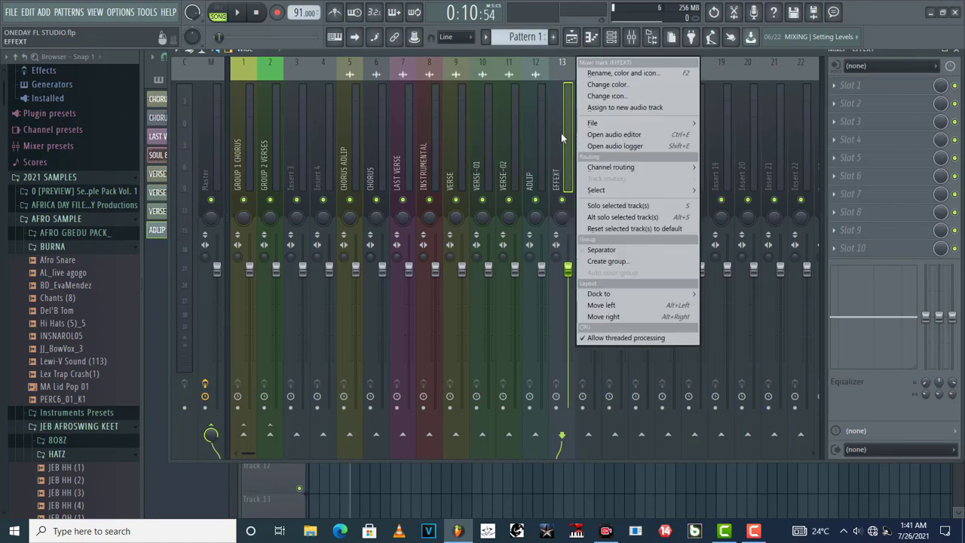
left_click(618, 85)
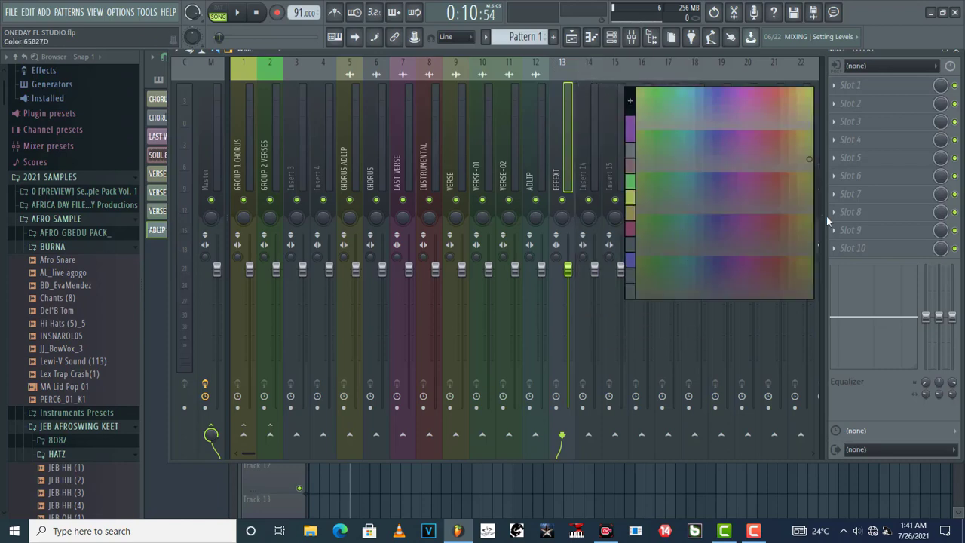
left_click(633, 229)
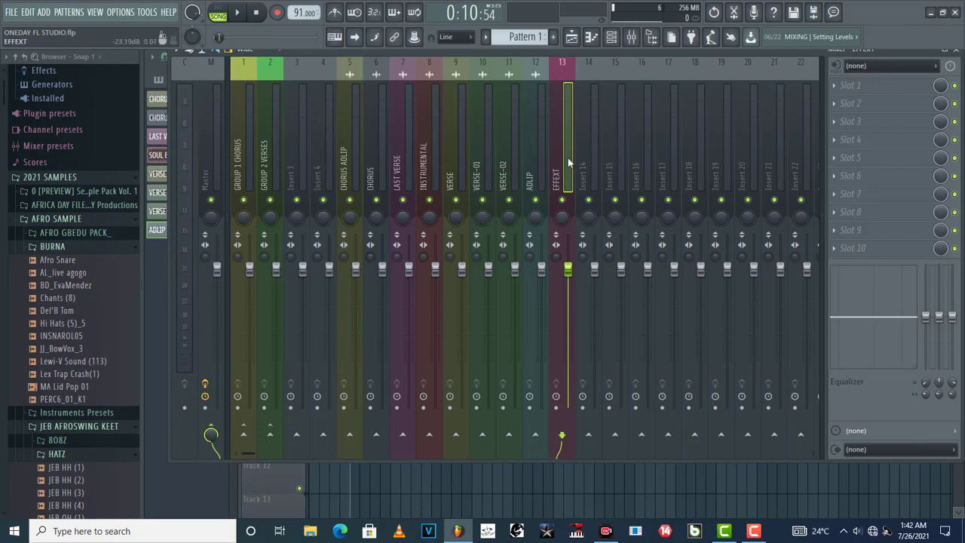
Load Fruity Parametric EQ into the first effect slot of the GROUP 1 CHORUS track, and replace it with Fruity Parametric EQ 2.
left_click(241, 168)
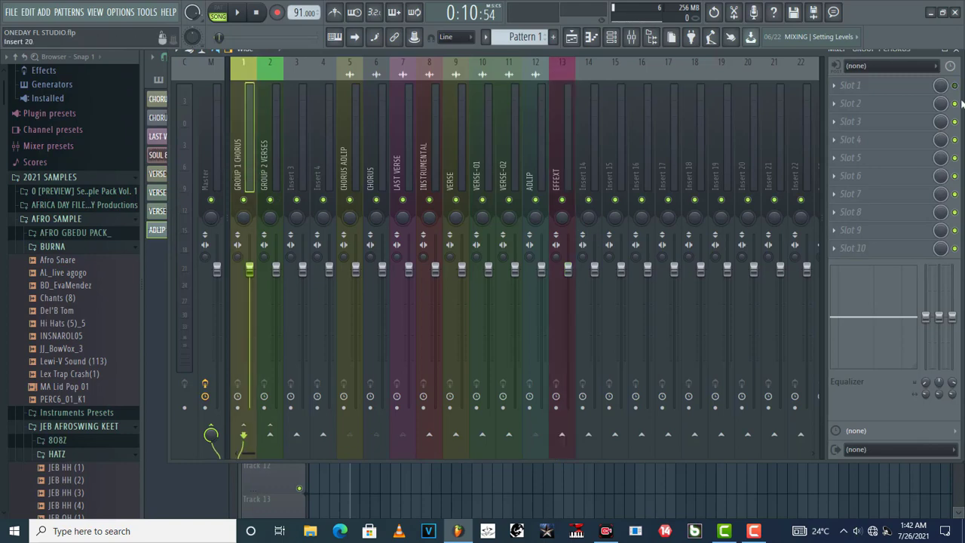
left_click(842, 85)
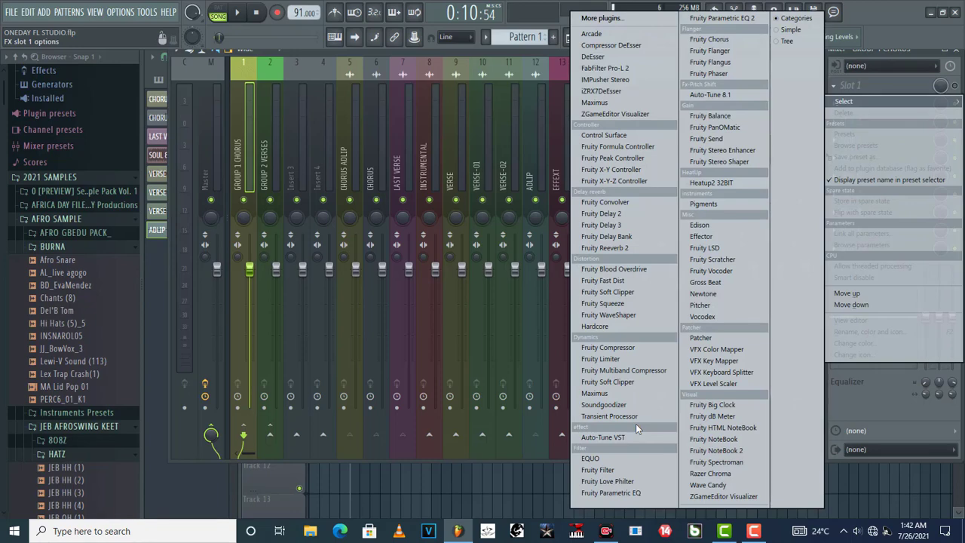
left_click(635, 492)
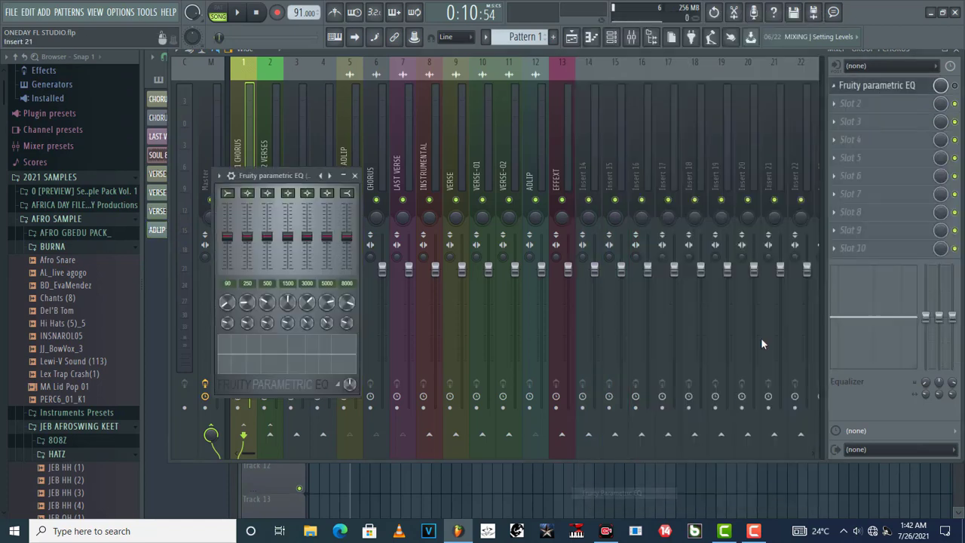
left_click(354, 175)
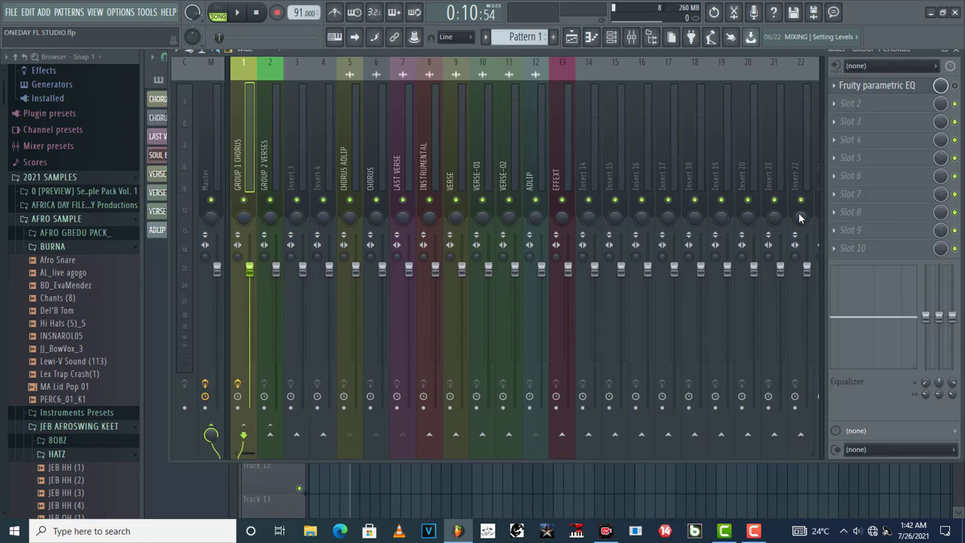
left_click(837, 86)
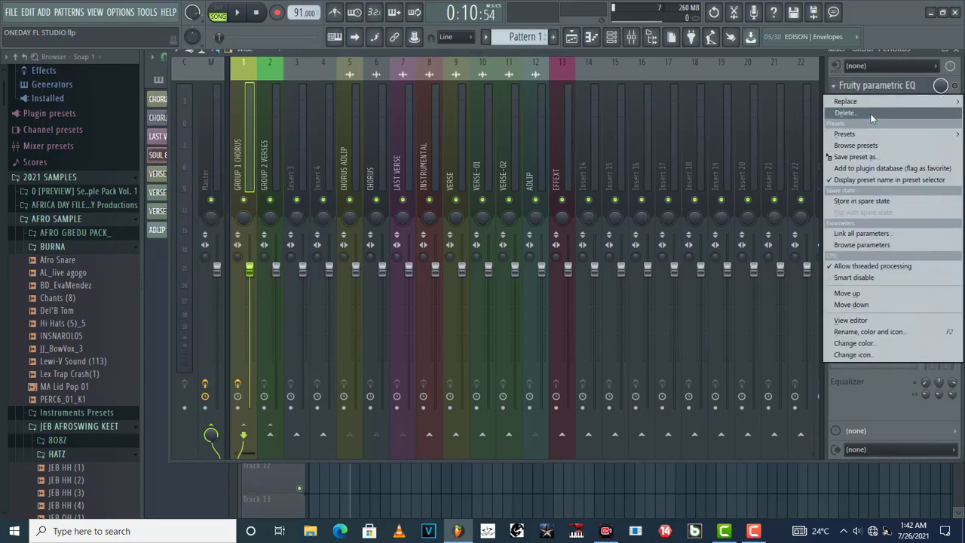
mouse_move(868, 102)
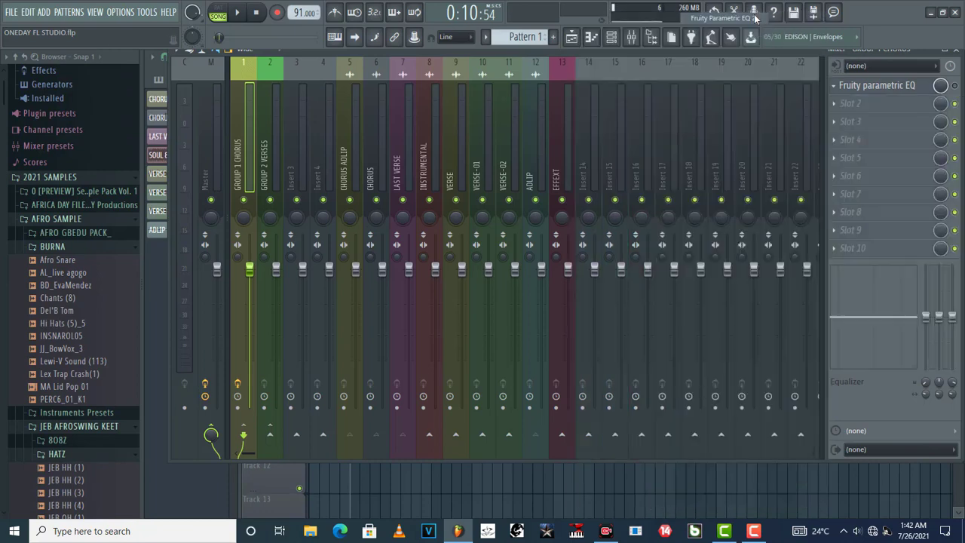
left_click(722, 18)
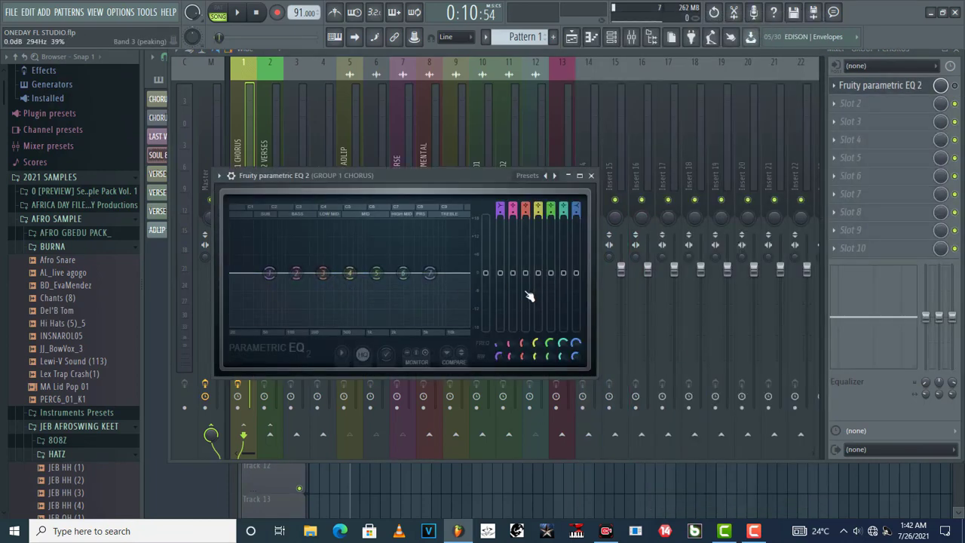
Add Fruity Compressor to slot 2 and Fruity Parametric EQ to slot 3 of the GROUP 1 CHORUS track.
left_click(839, 107)
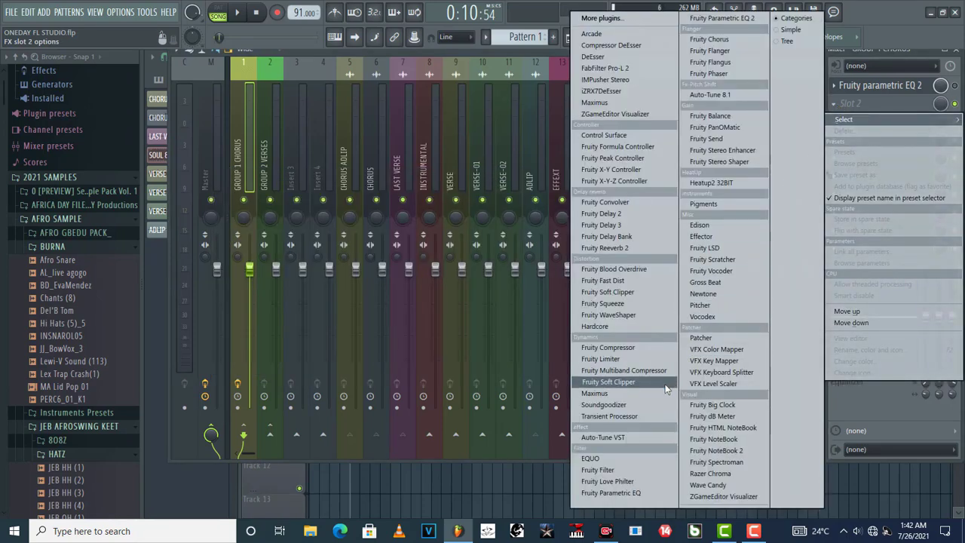
left_click(643, 350)
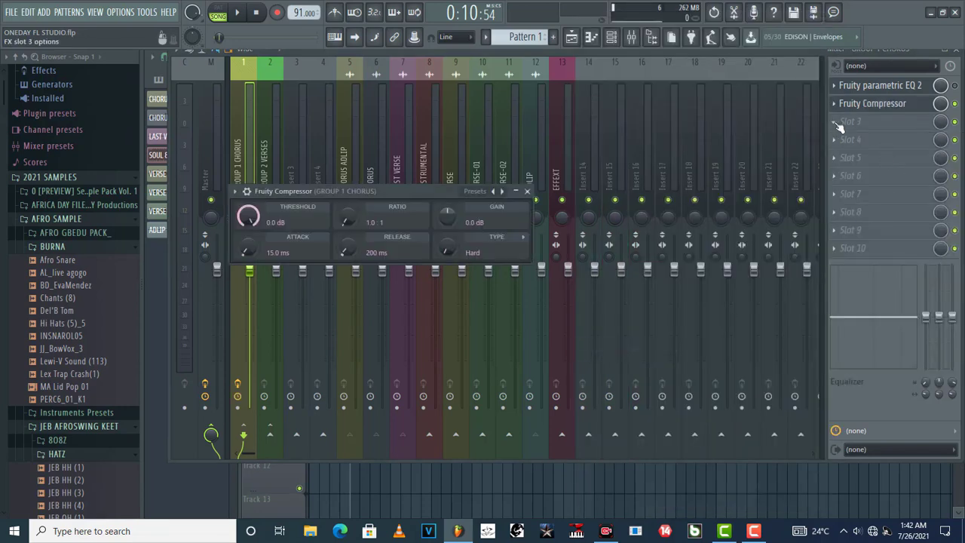
left_click(834, 123)
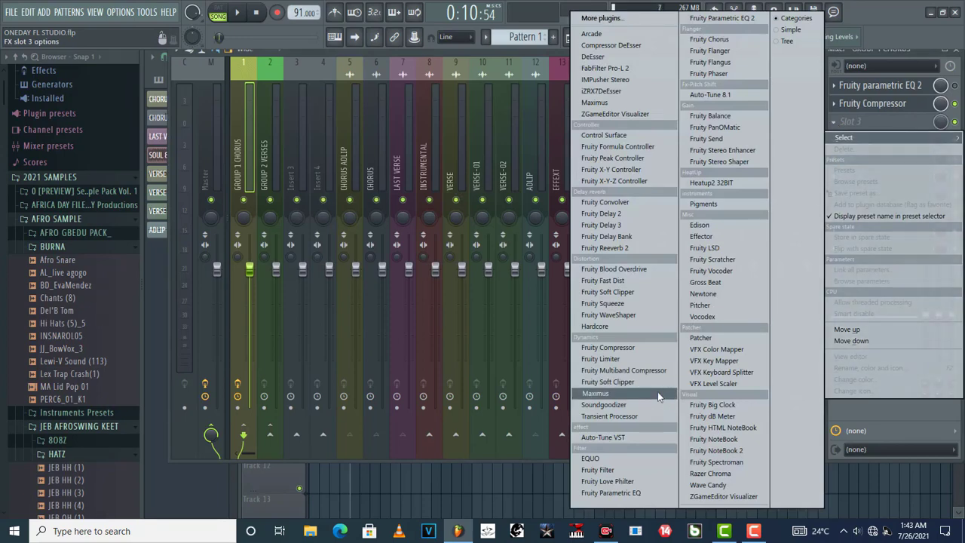
left_click(636, 491)
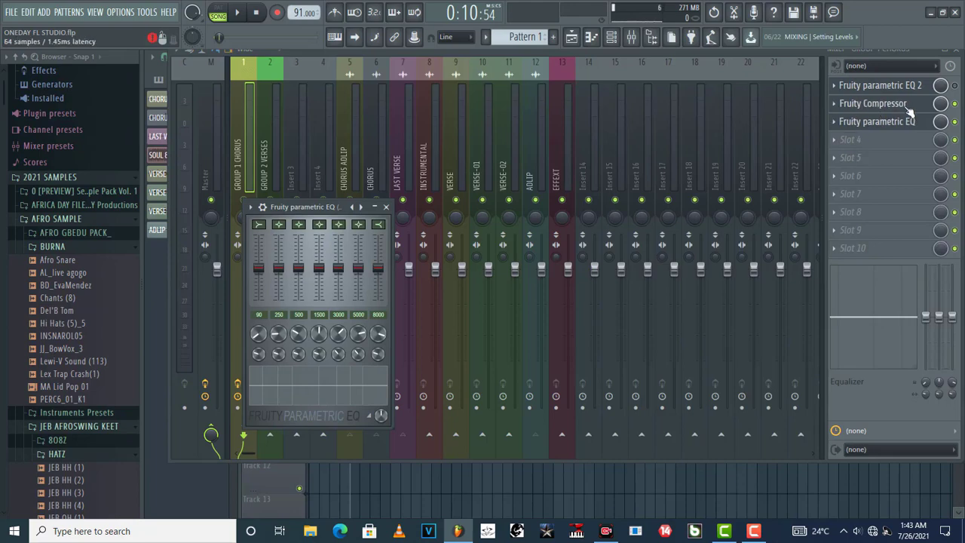
left_click(882, 121)
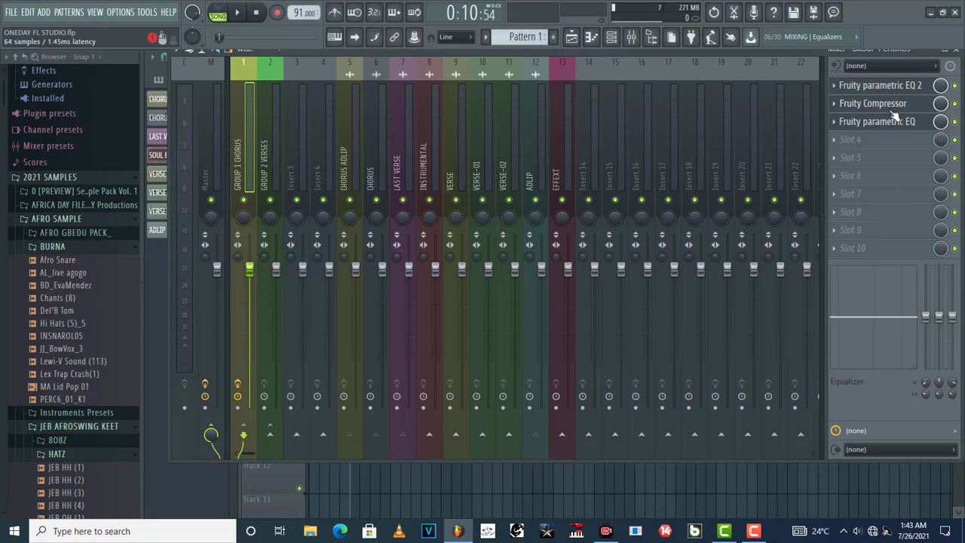
Add Fruity Multiband Compressor to slot 4 of the GROUP 1 CHORUS track and close its editor.
left_click(835, 140)
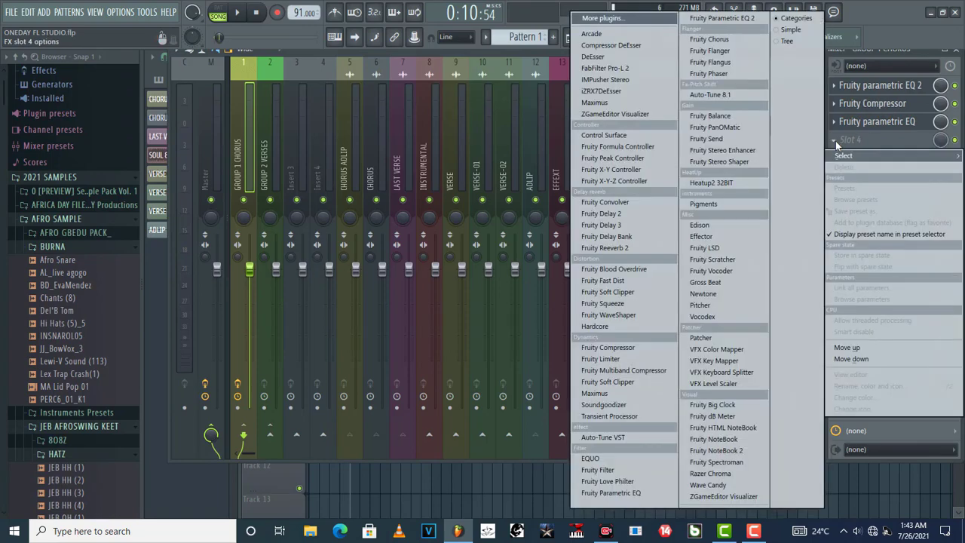
left_click(637, 368)
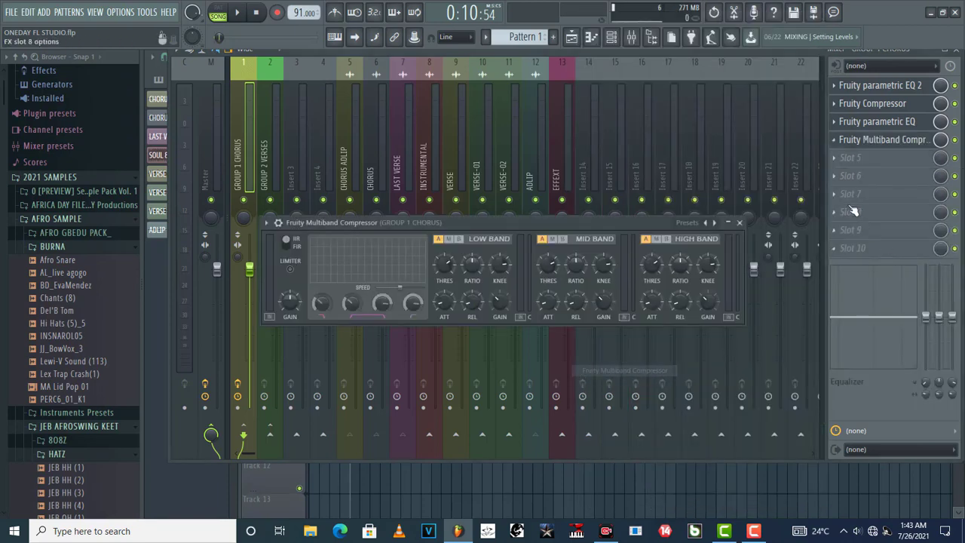
left_click(739, 224)
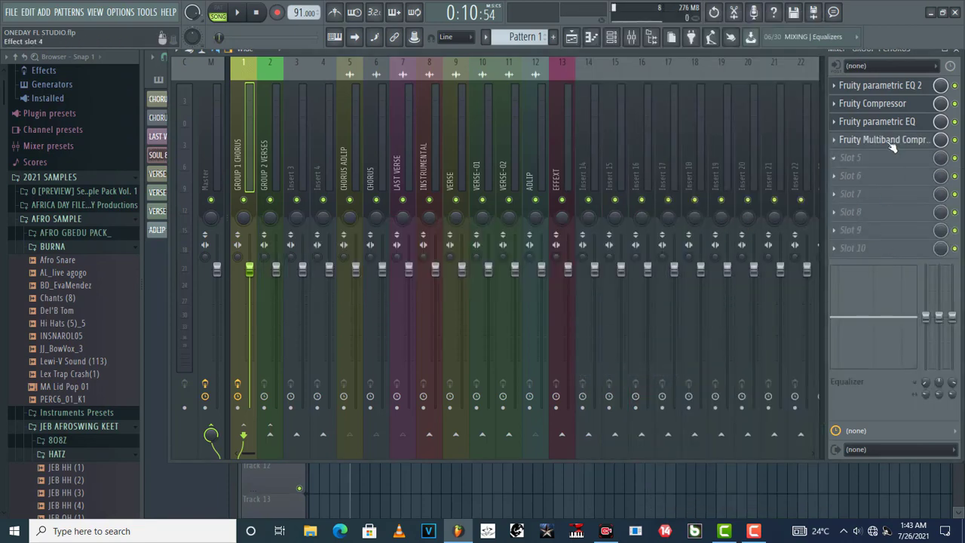
left_click(845, 158)
Review the editors of the chorus group's Fruity Multiband Compressor, Fruity Parametric EQ and Fruity Parametric EQ 2.
left_click(890, 141)
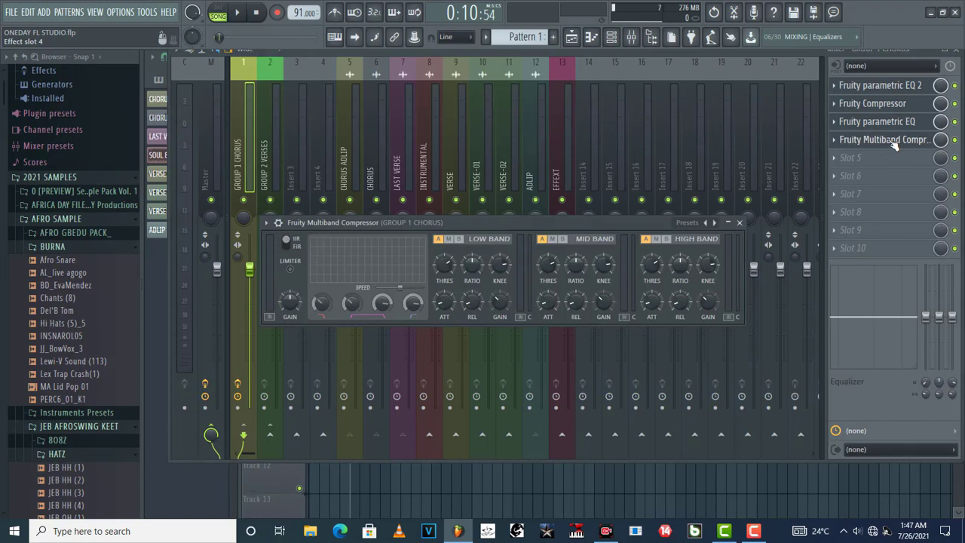
left_click(893, 144)
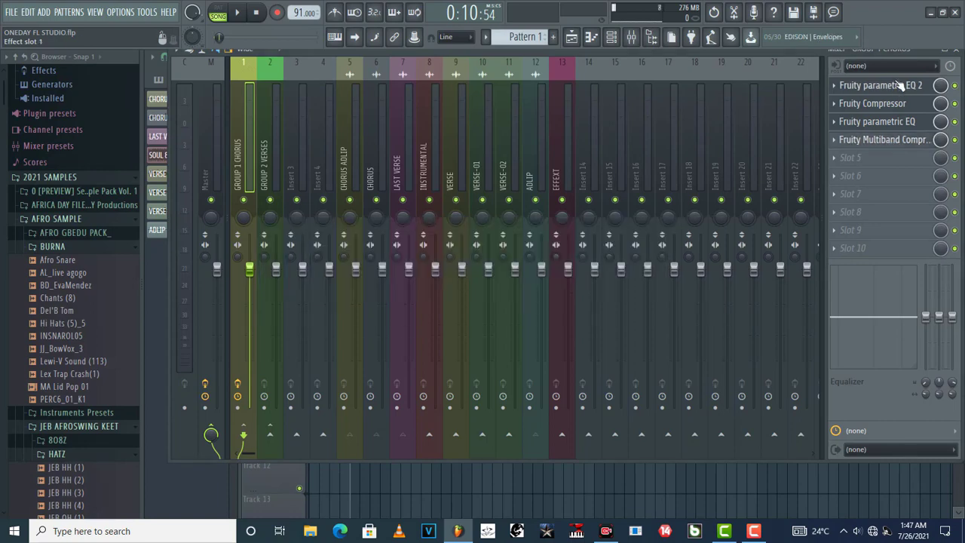
left_click(897, 123)
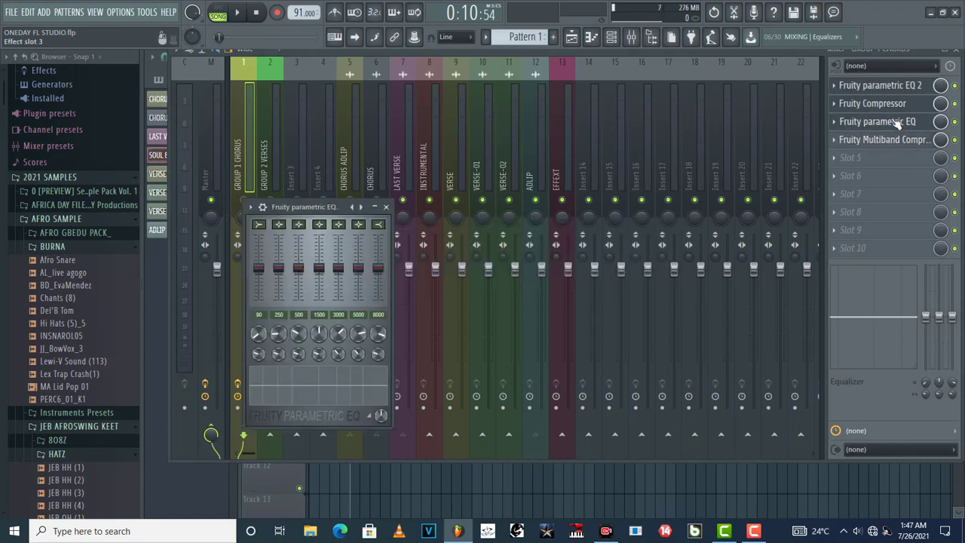
left_click(896, 123)
left_click(897, 87)
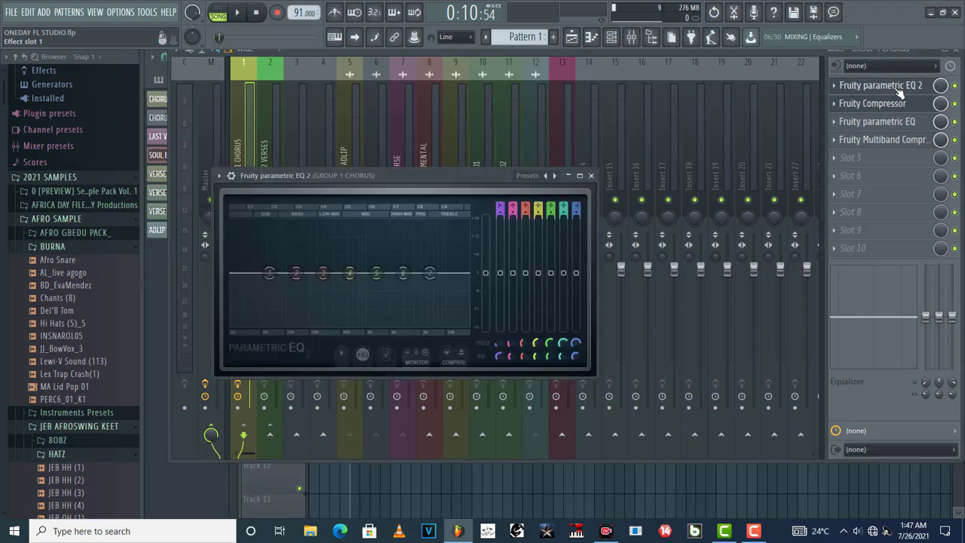
left_click(899, 88)
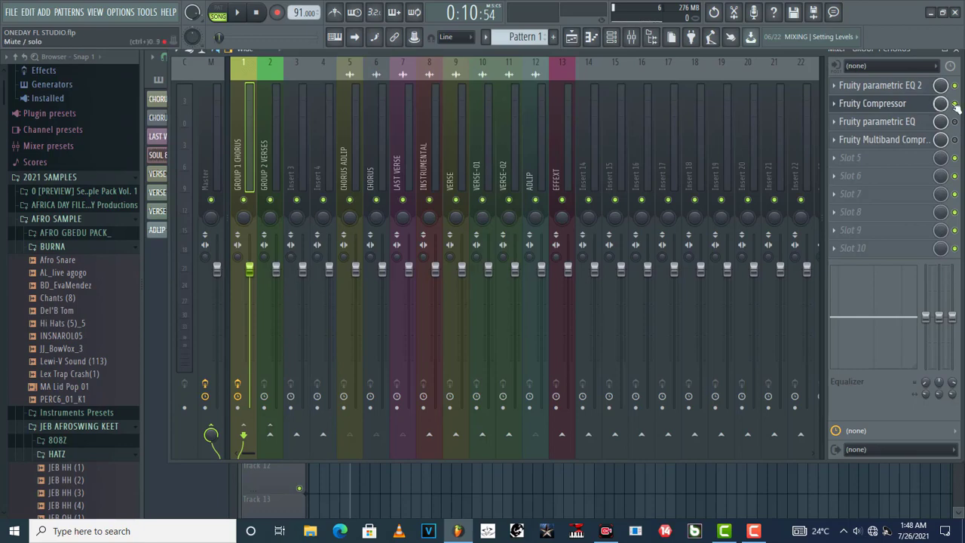
Bypass the chorus group's Fruity Compressor and play the song with the Fruity Parametric EQ 2 editor open.
left_click(954, 104)
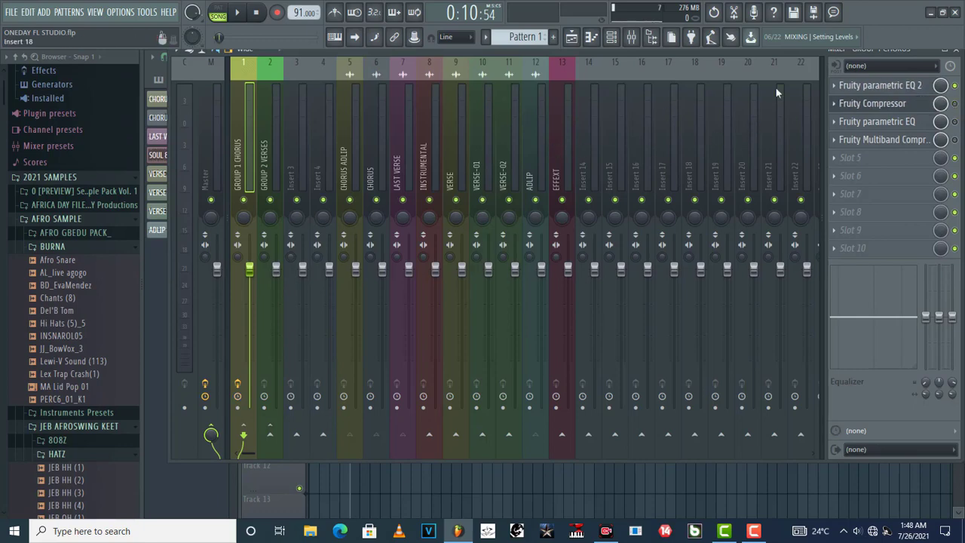
key("space")
left_click(874, 85)
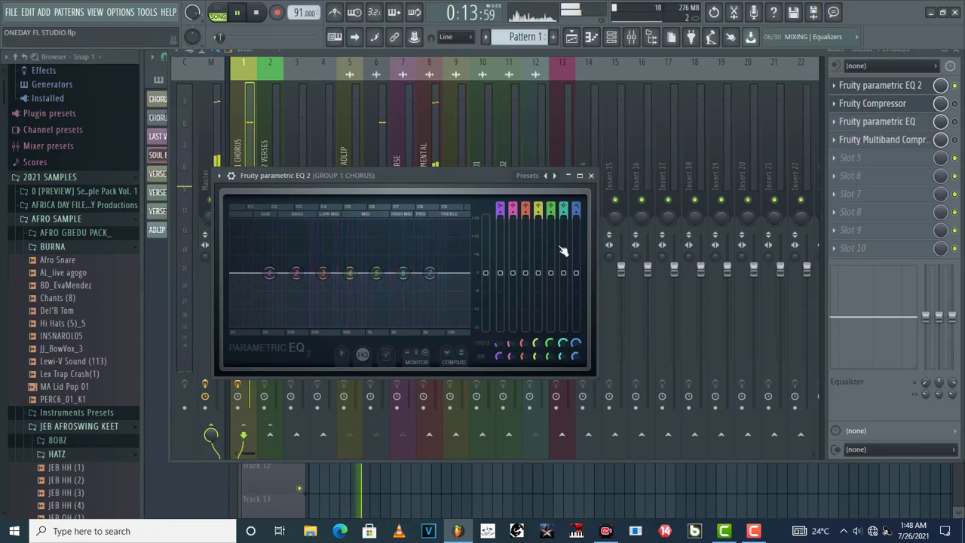
Leave only the Fruity Parametric EQ 2 editor over the playlist, clear of the first chorus clip, and restart playback from bar 5.
key("F9")
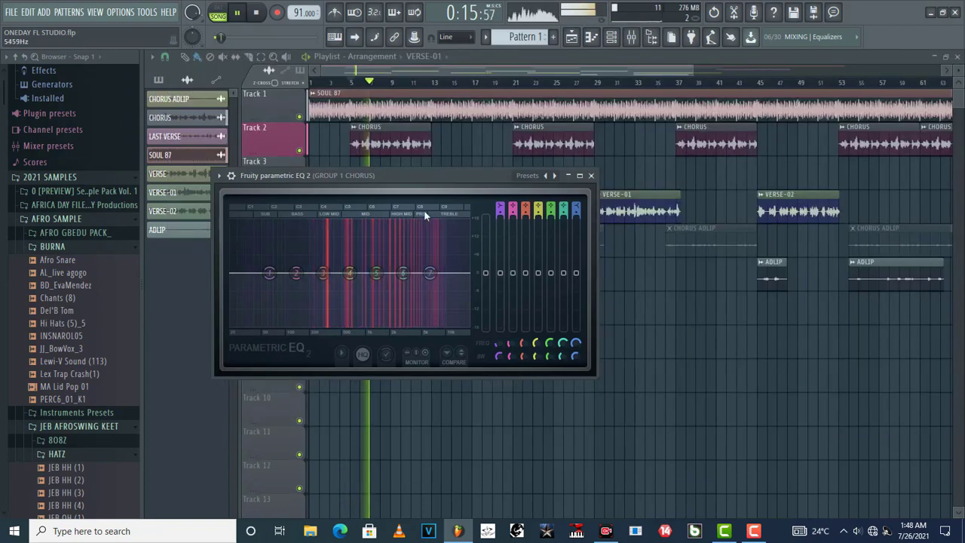
left_click_drag(427, 176, 599, 183)
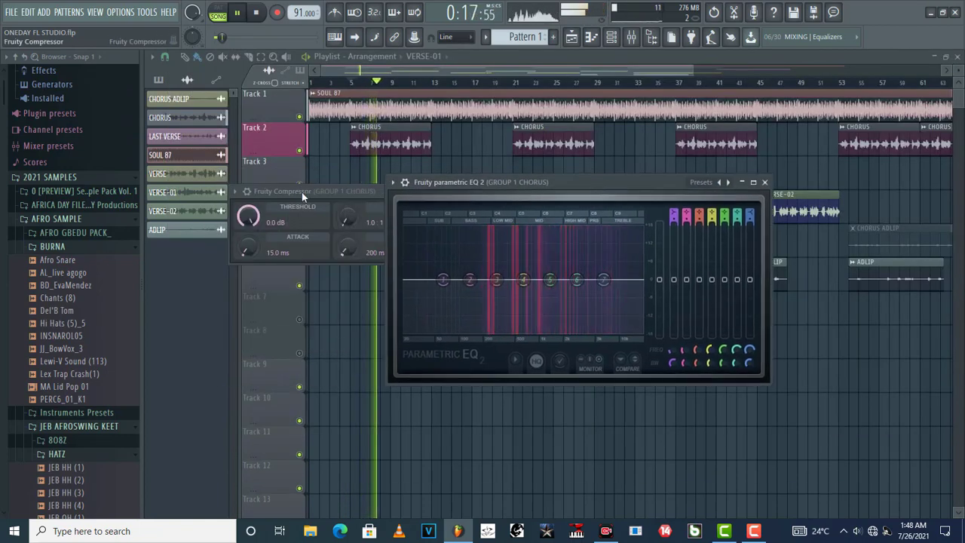
left_click(437, 185)
left_click(528, 191)
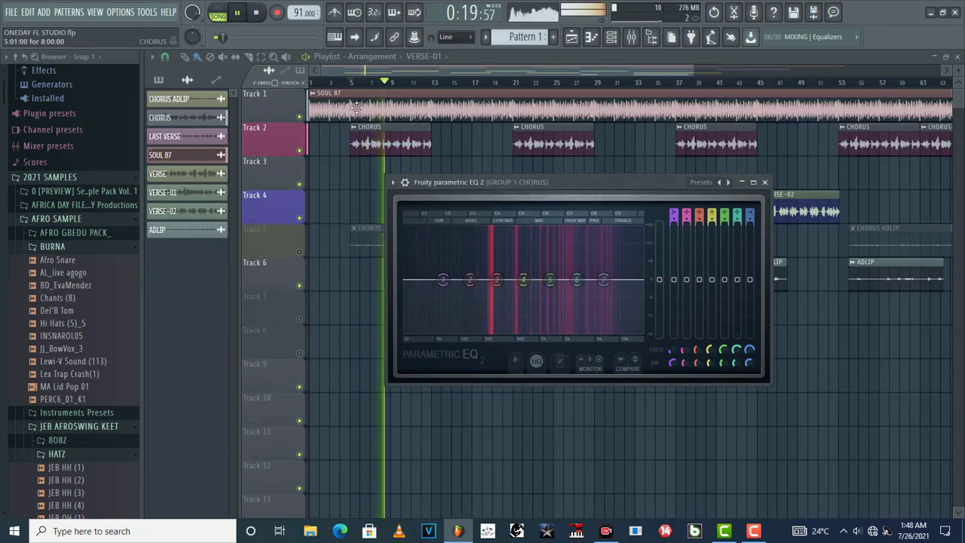
key("space")
key("space")
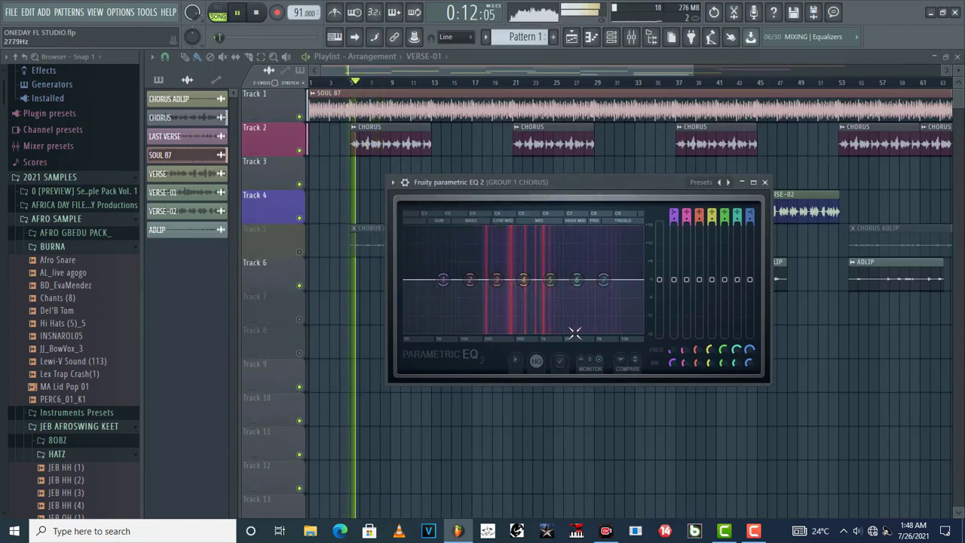